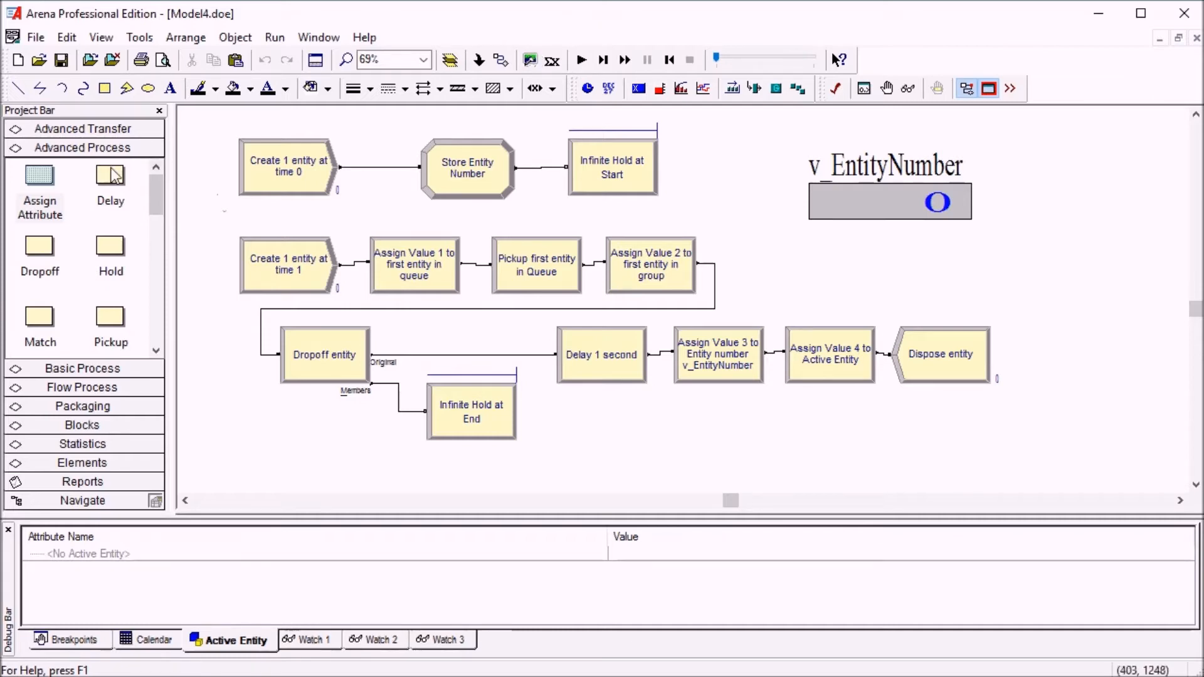
left_click(35, 177)
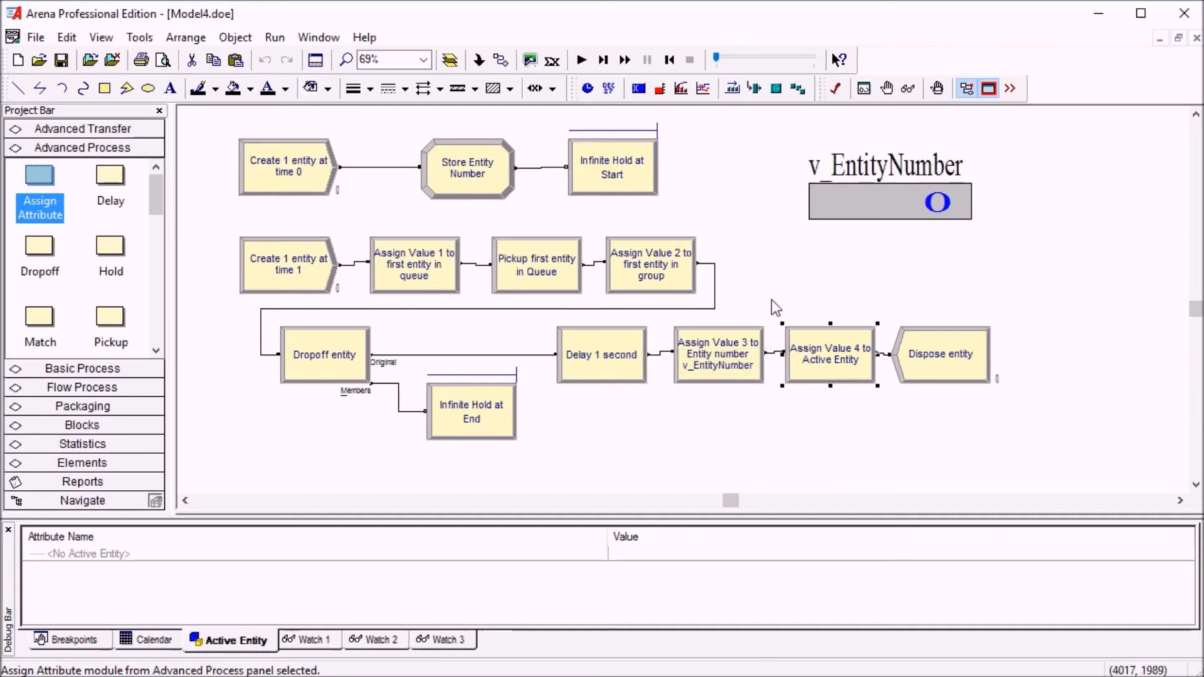
key("Escape")
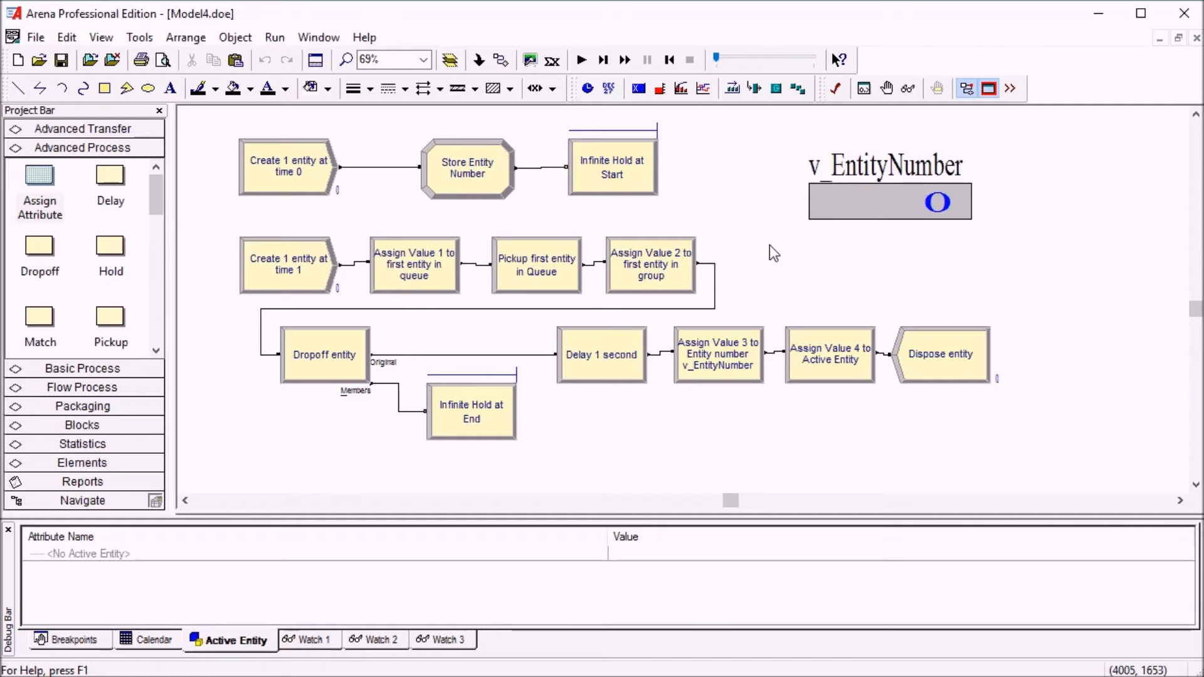
left_click(410, 279)
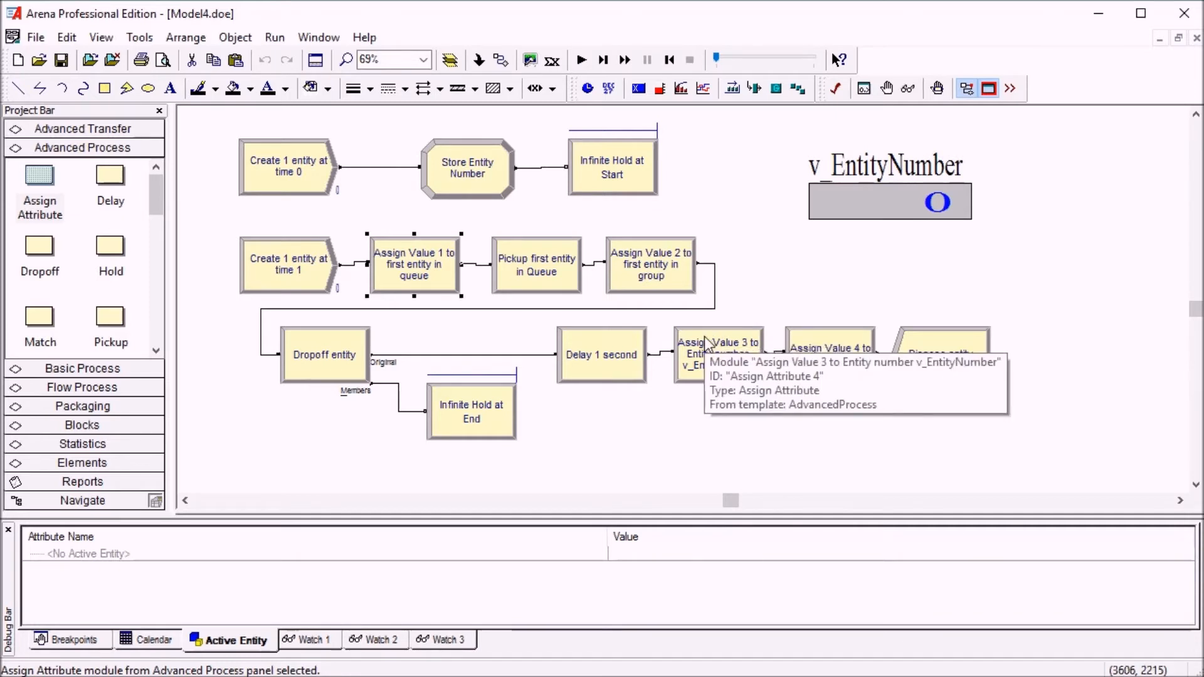
left_click(731, 250)
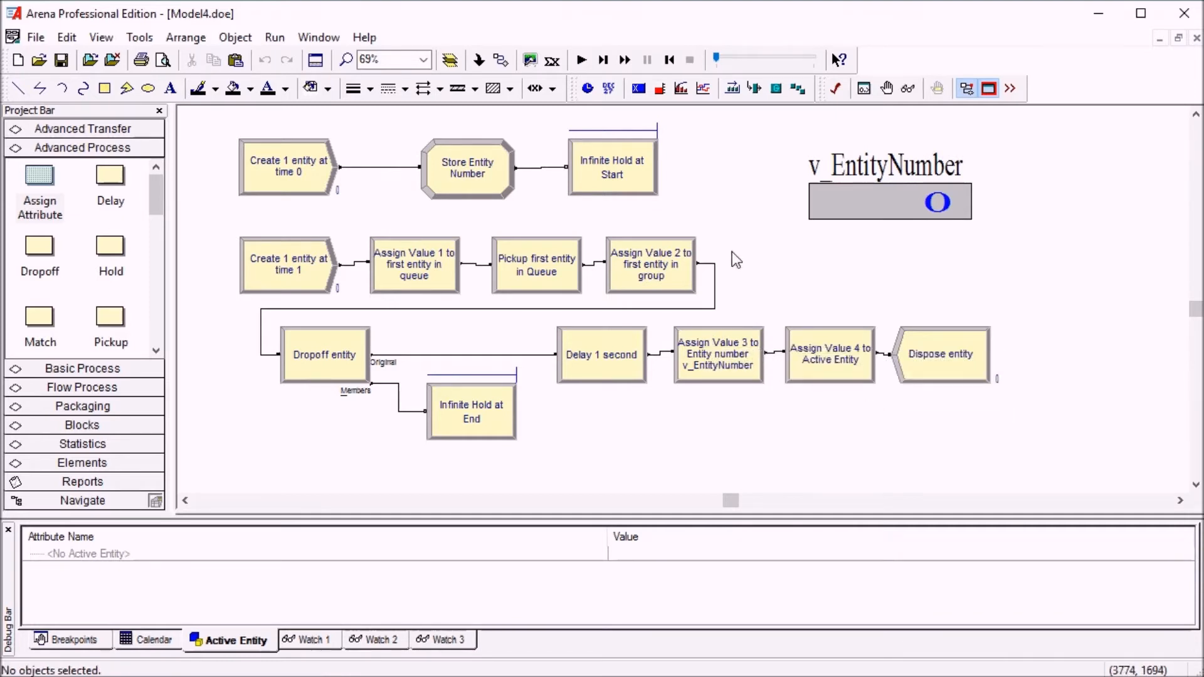
- Start the simulation in single steps and advance it to the "Create 1 entity at time 1" module
left_click(604, 60)
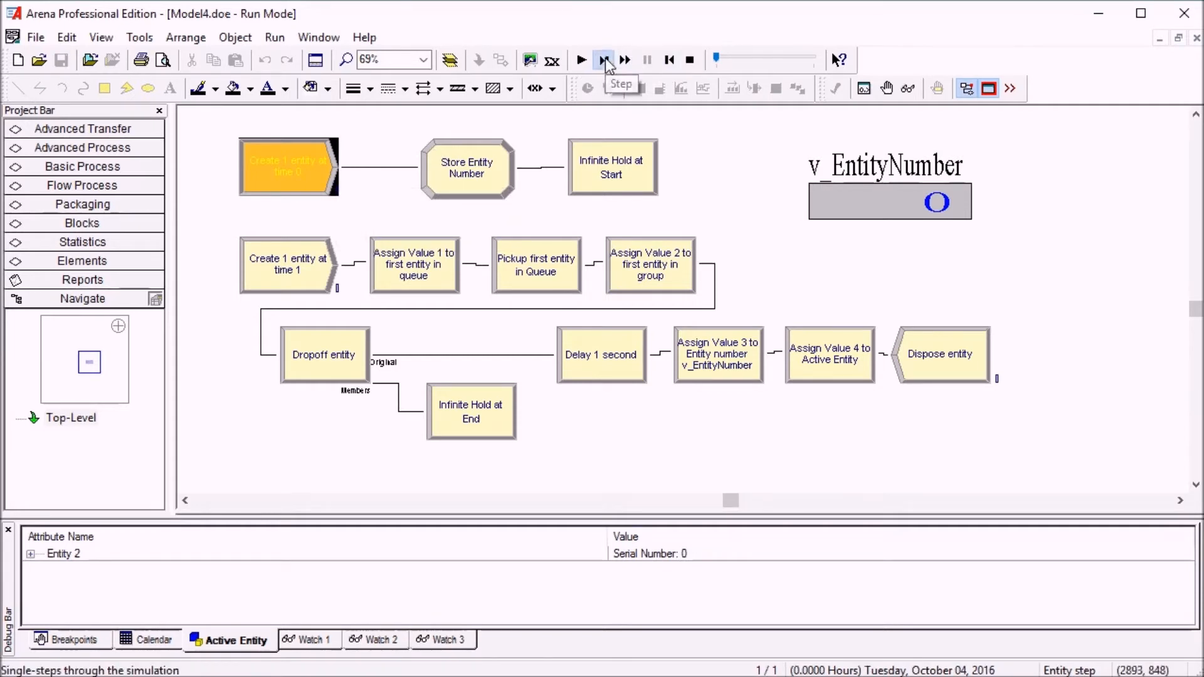
left_click(604, 60)
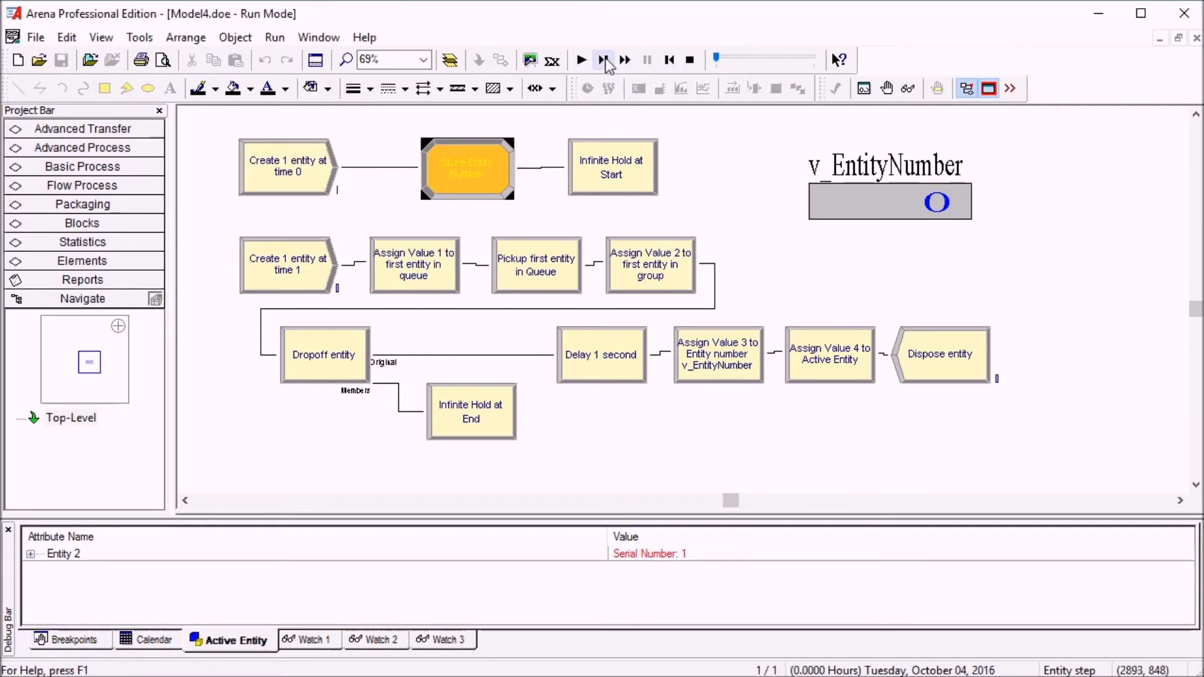
left_click(604, 61)
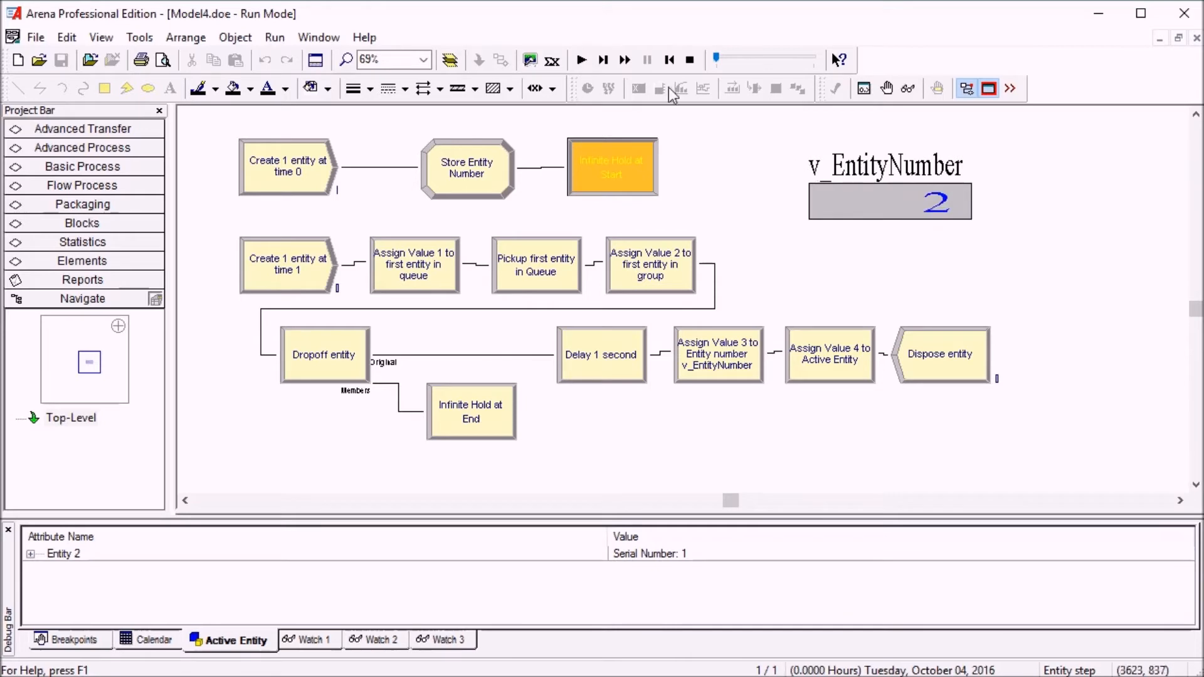
left_click(603, 60)
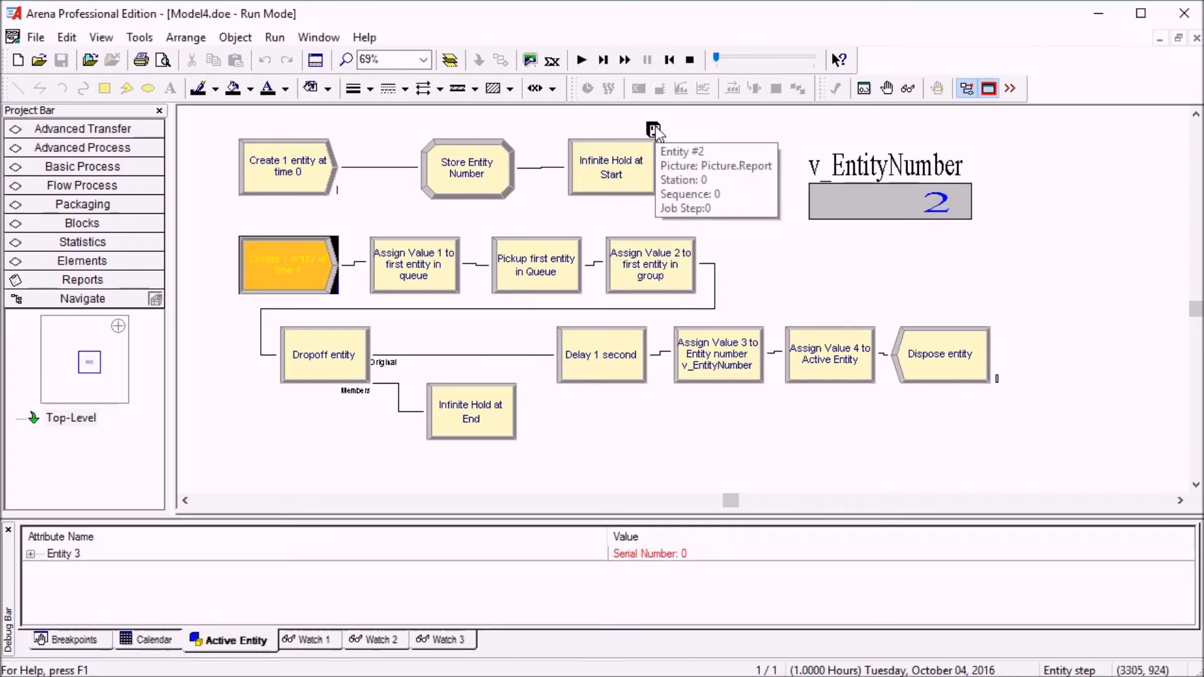
- Check the user-defined a_Number attribute of the entity waiting in the "Infinite Hold at Start" queue
double_click(652, 130)
left_click(445, 276)
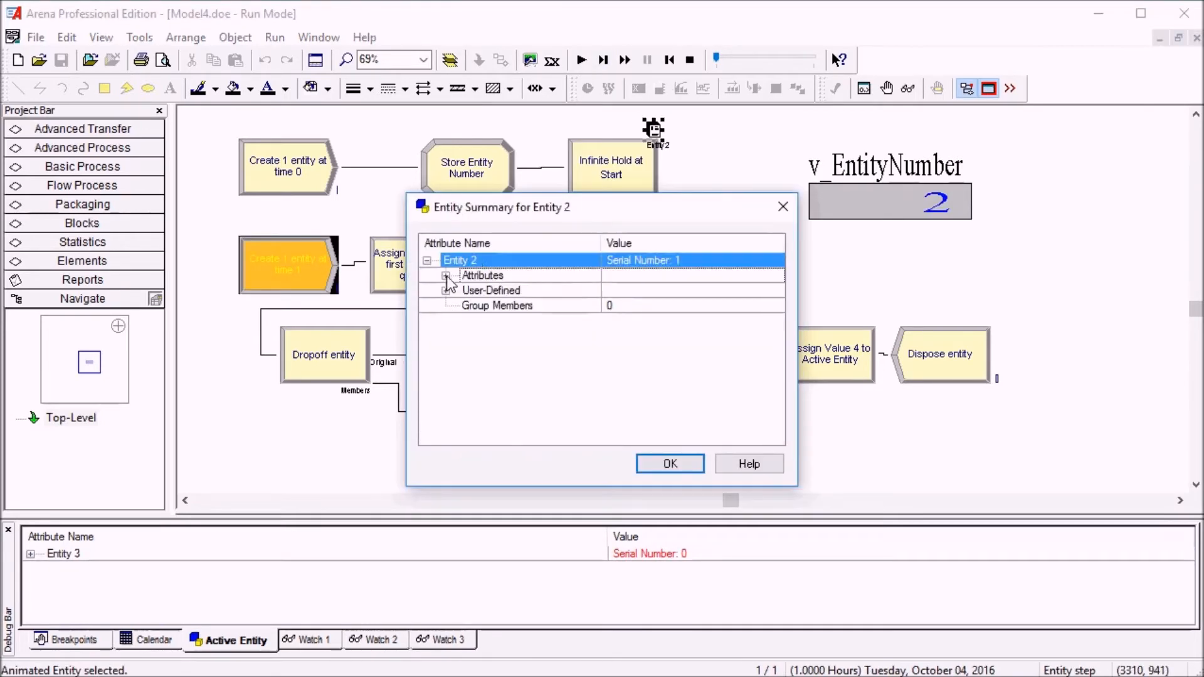
left_click(445, 290)
left_click(521, 305)
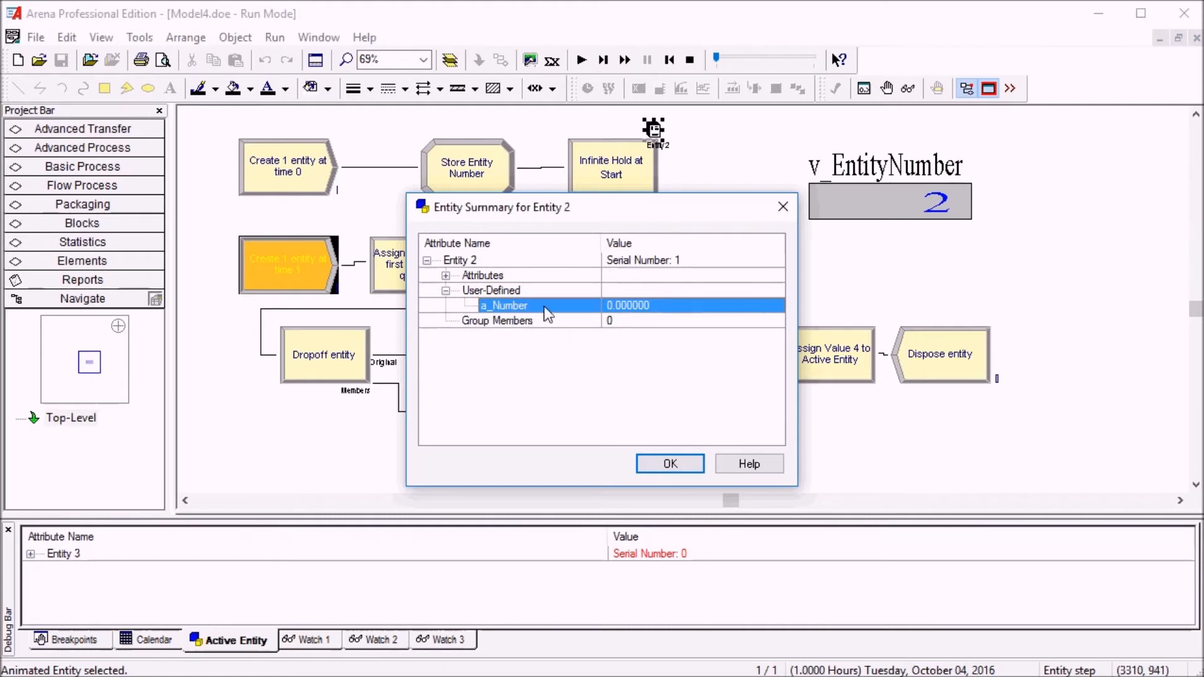
left_click(668, 462)
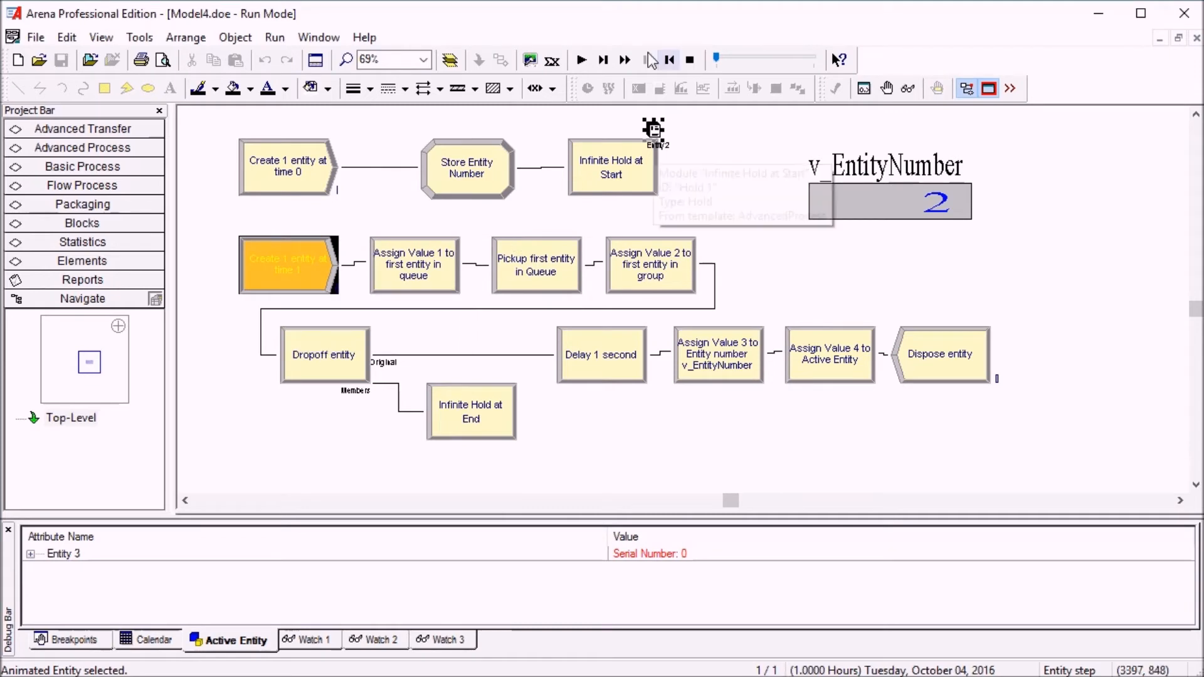
- Step the new entity through "Assign Value 1 to first entity in queue" up to the pickup module
left_click(607, 62)
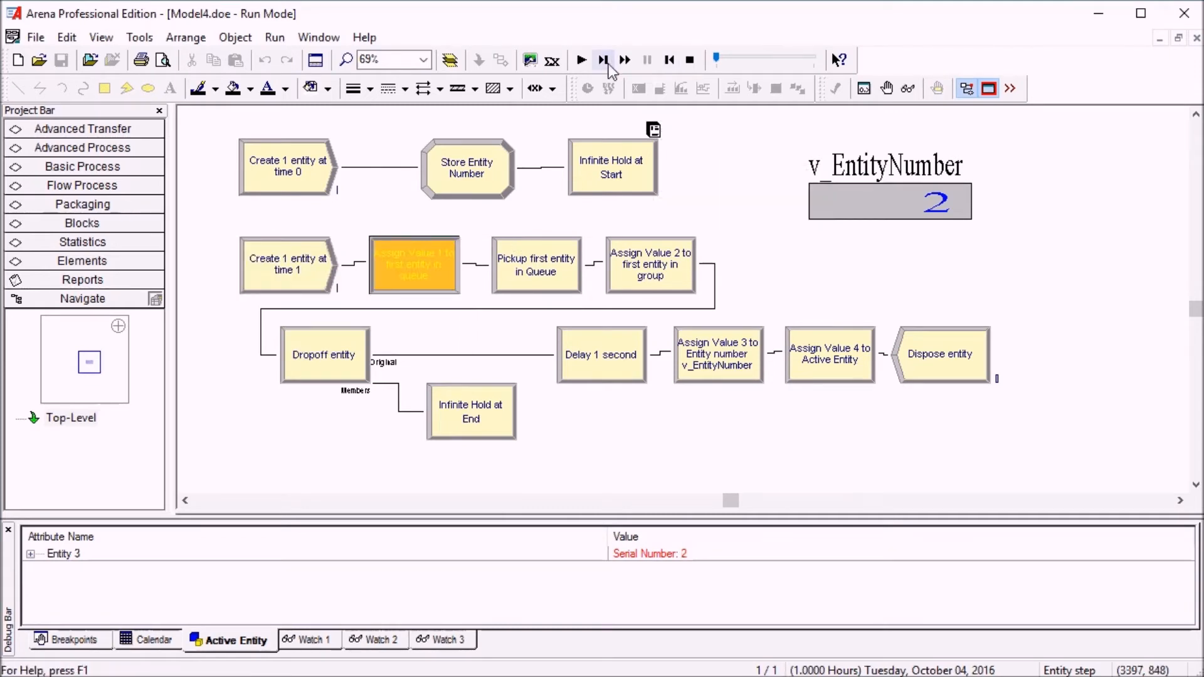
mouse_move(435, 279)
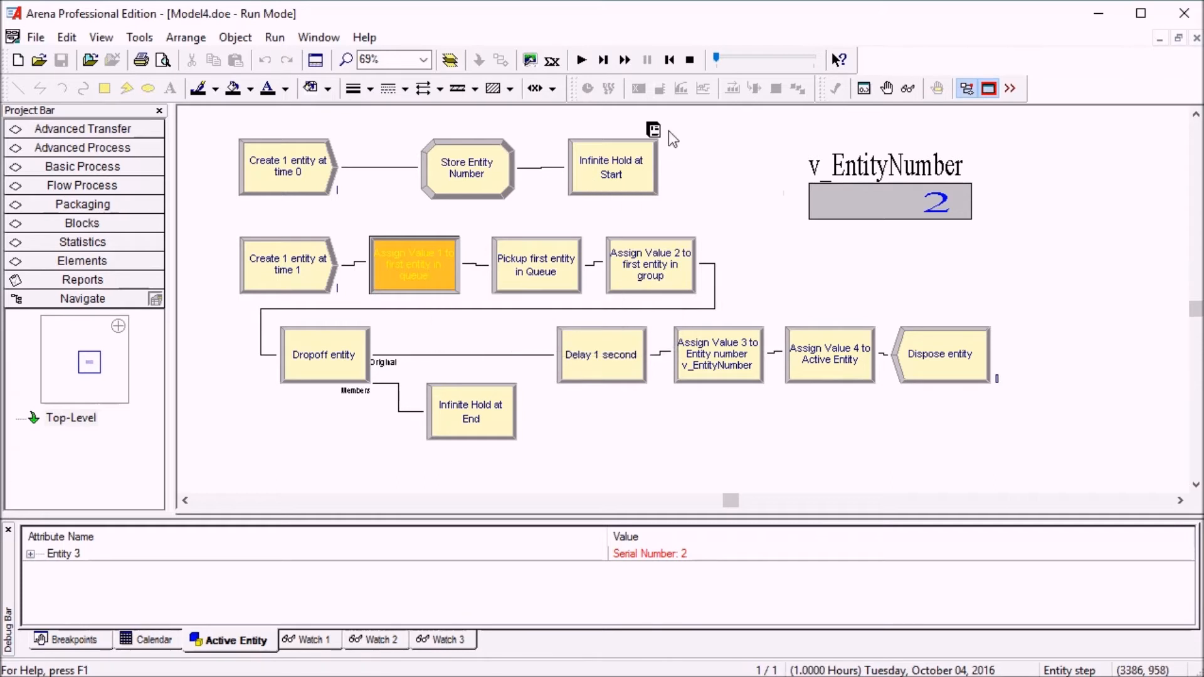
left_click(603, 60)
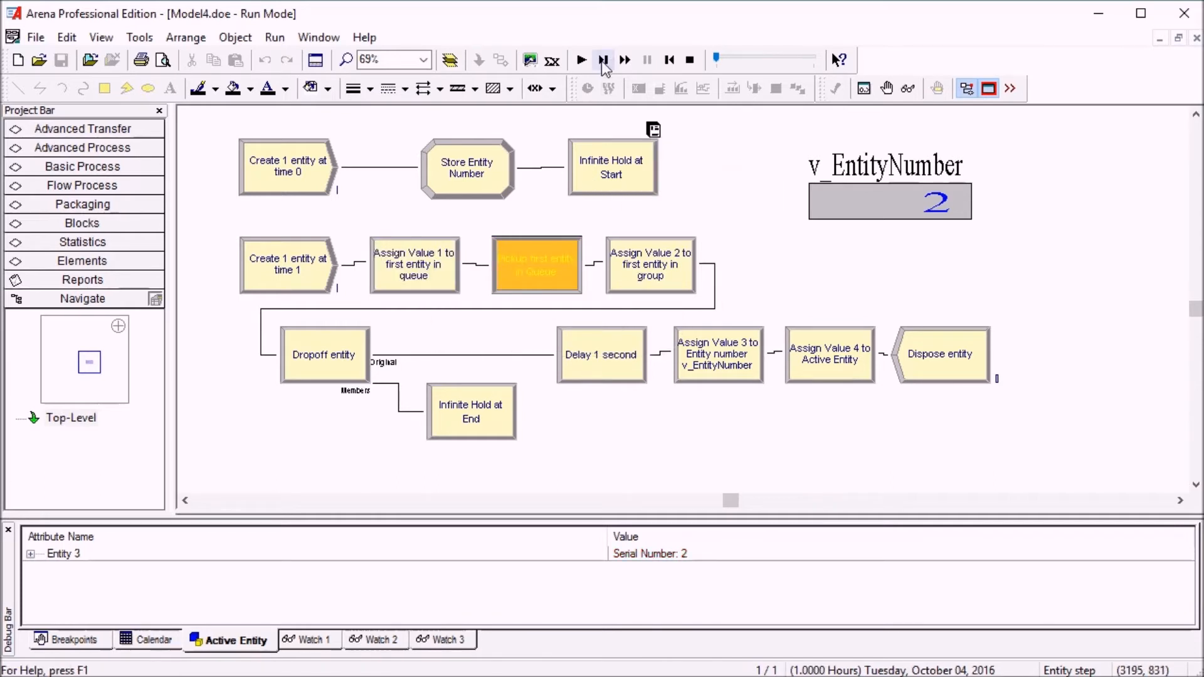
- Recheck a_Number in the summary of the entity queued at "Infinite Hold at Start" after the Value 1 assignment
mouse_move(409, 262)
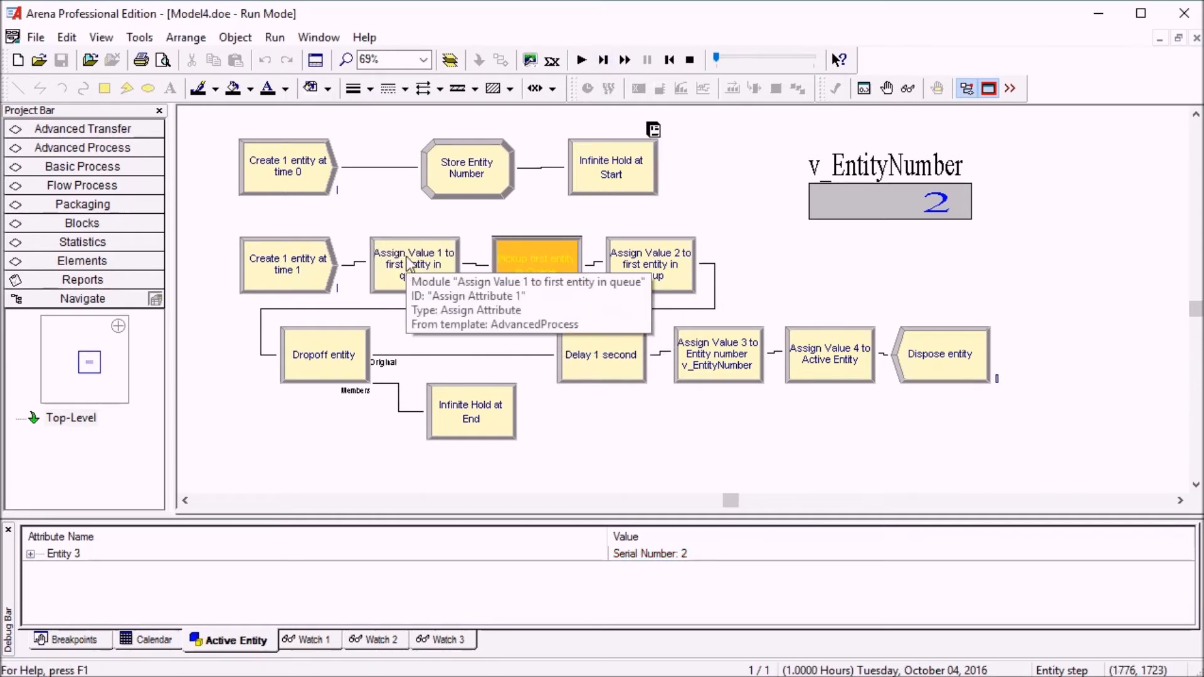
double_click(653, 129)
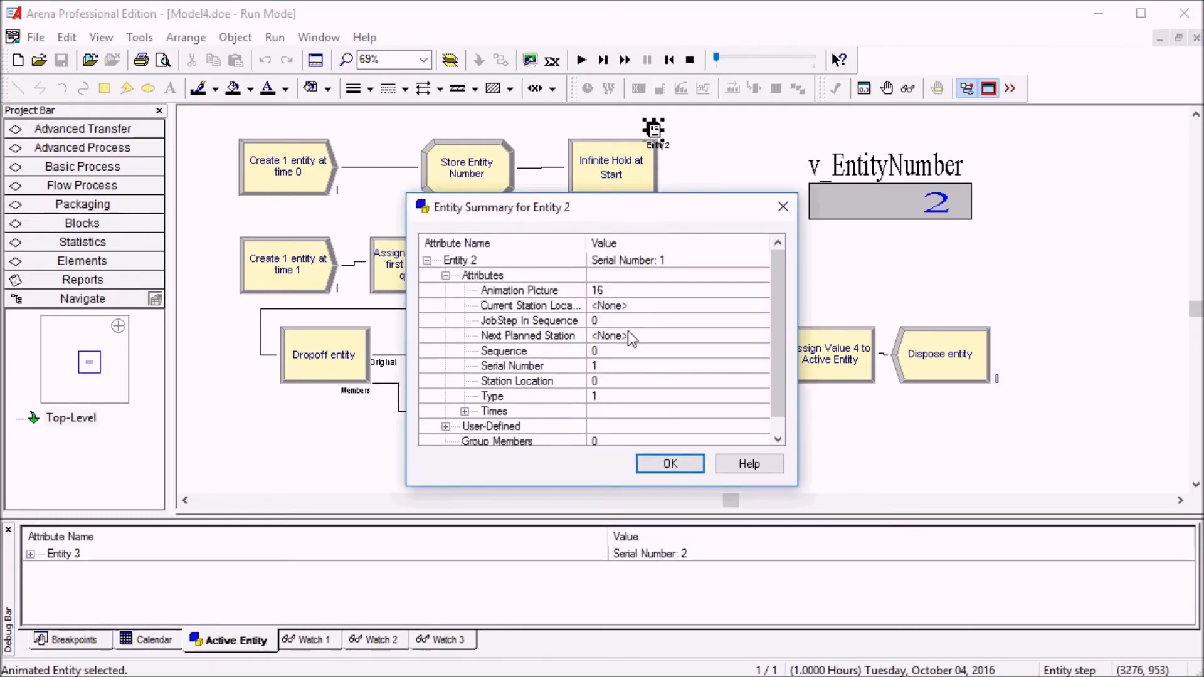
left_click(446, 276)
left_click(445, 290)
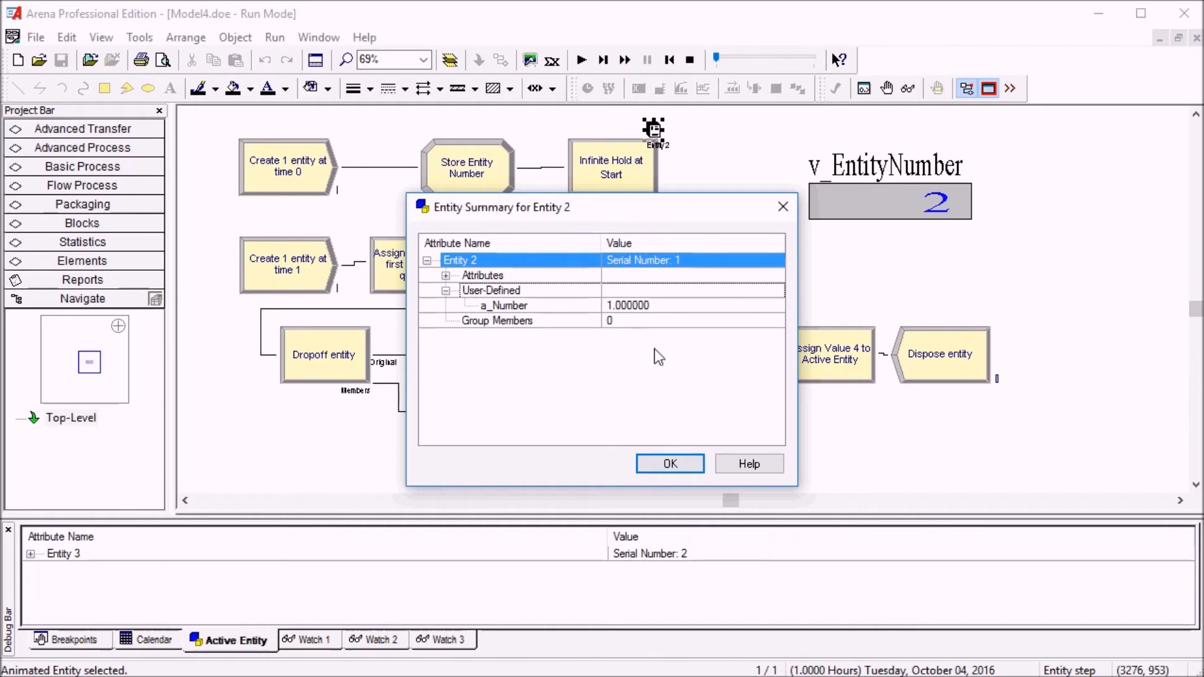
left_click(670, 464)
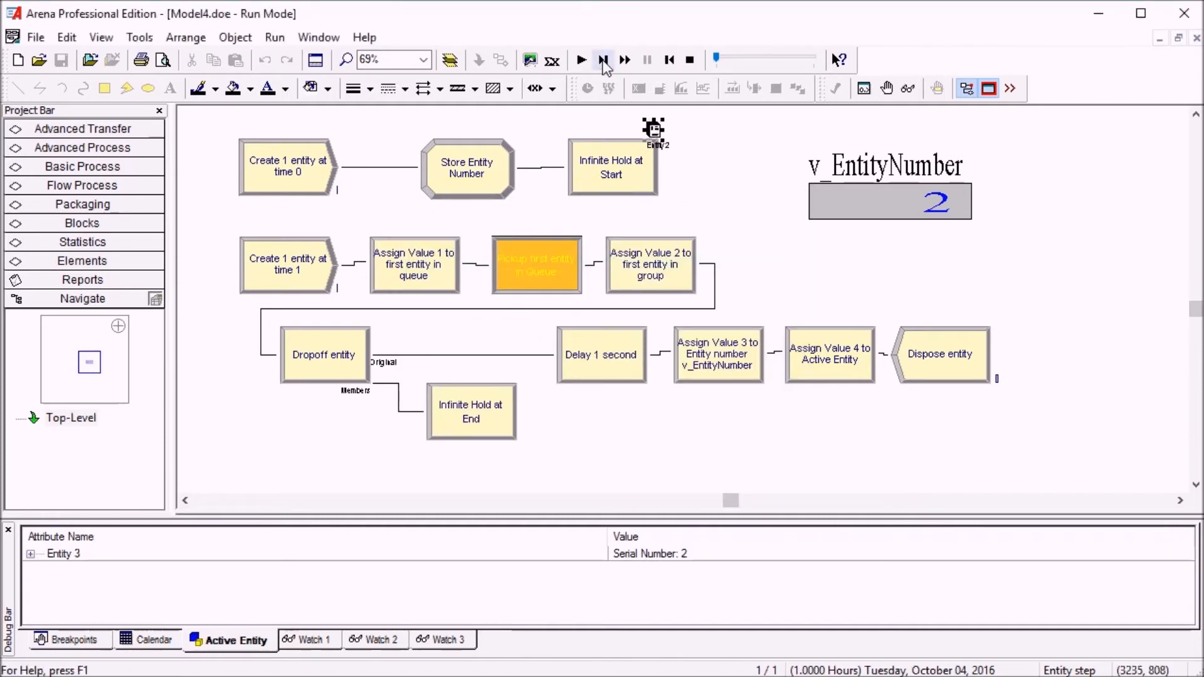
- Step through the pickup module and inspect the picked-up group member's a_Number under the active entity
left_click(603, 60)
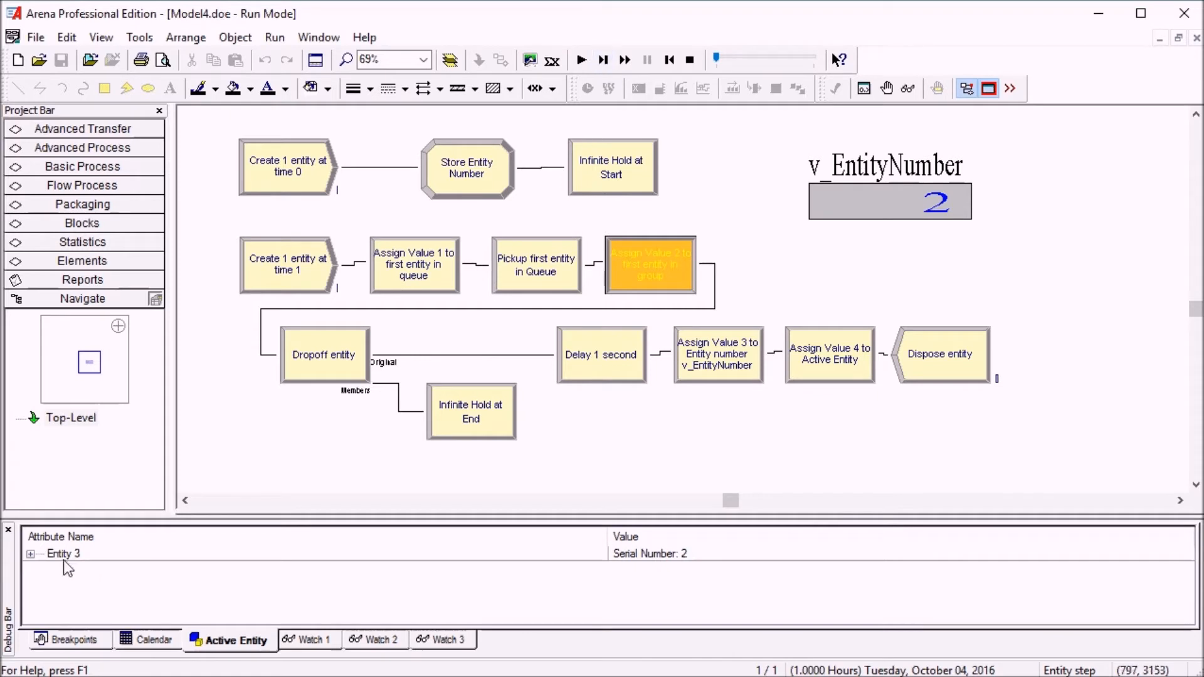
left_click(30, 554)
left_click(48, 599)
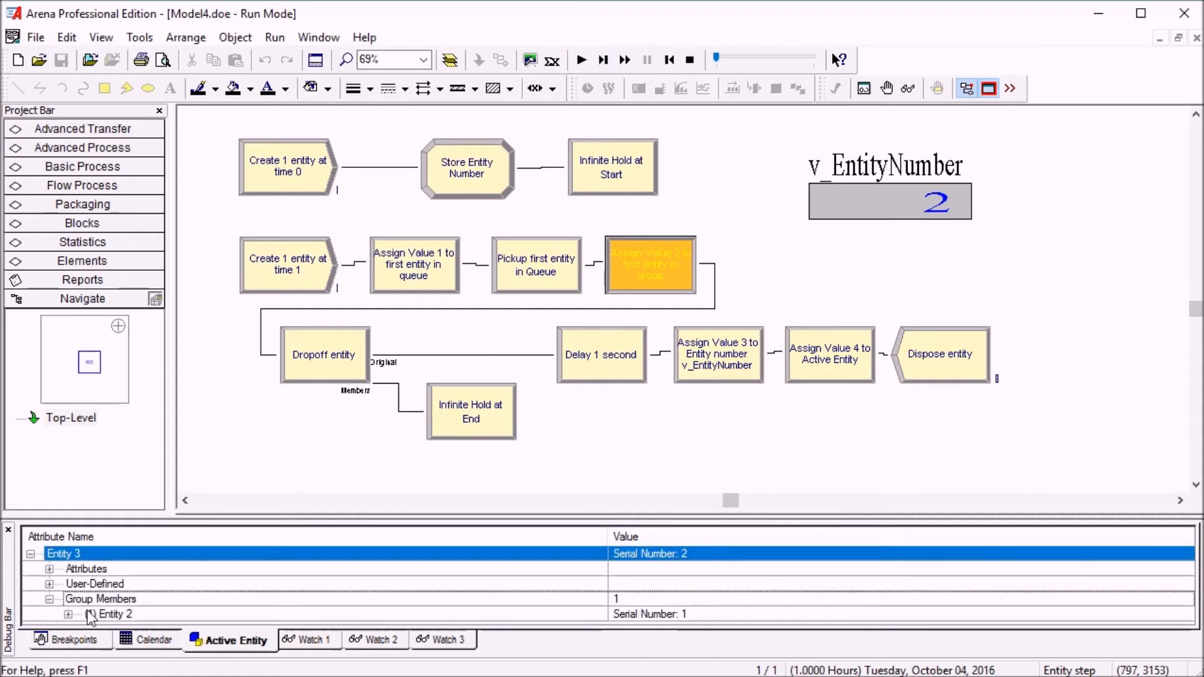
left_click(68, 614)
left_click(88, 599)
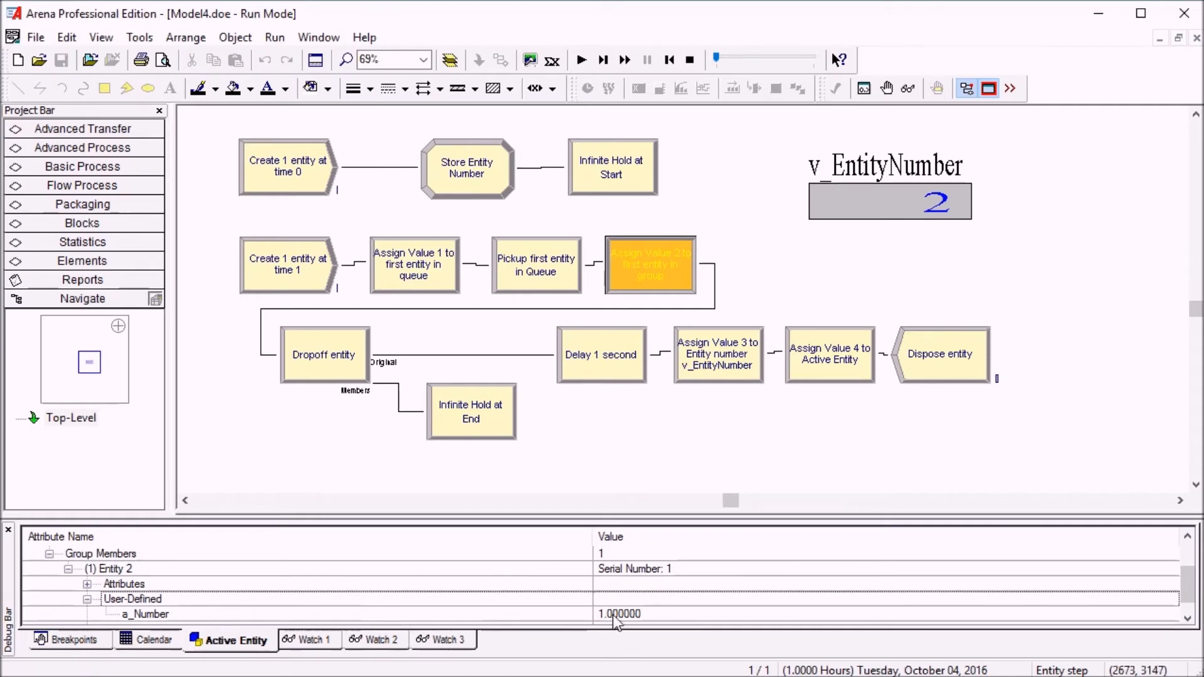
- Step through "Assign Value 2 to first entity in group" and inspect the group member's a_Number again
mouse_move(639, 267)
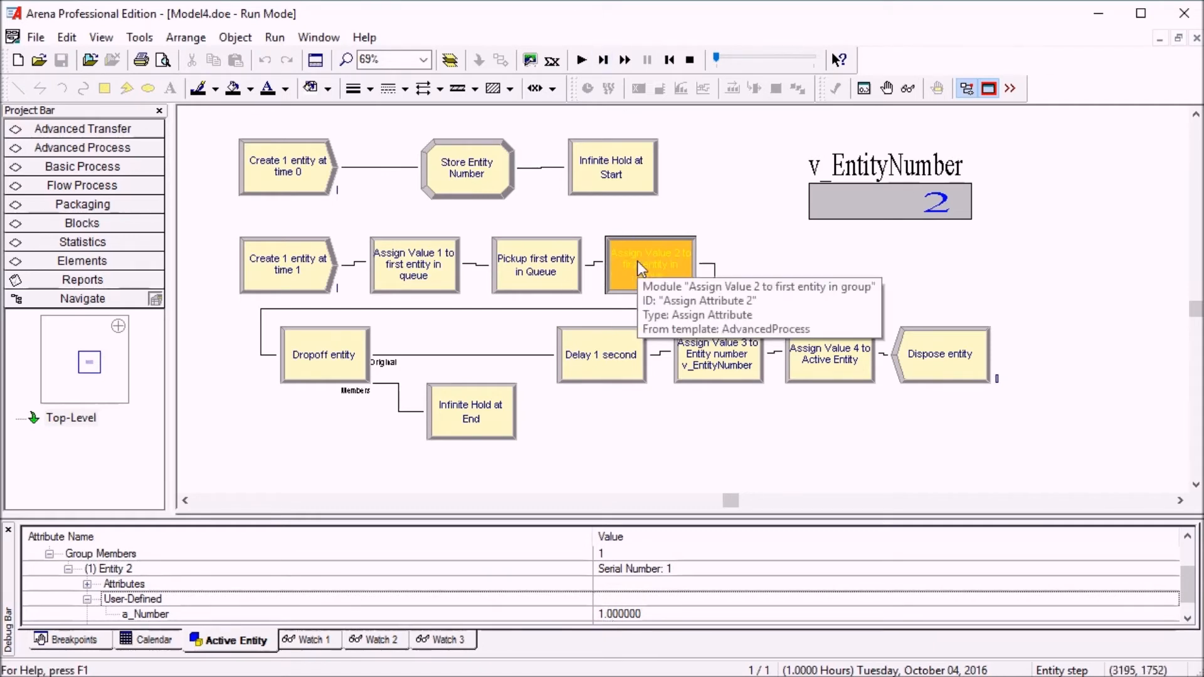
left_click(603, 60)
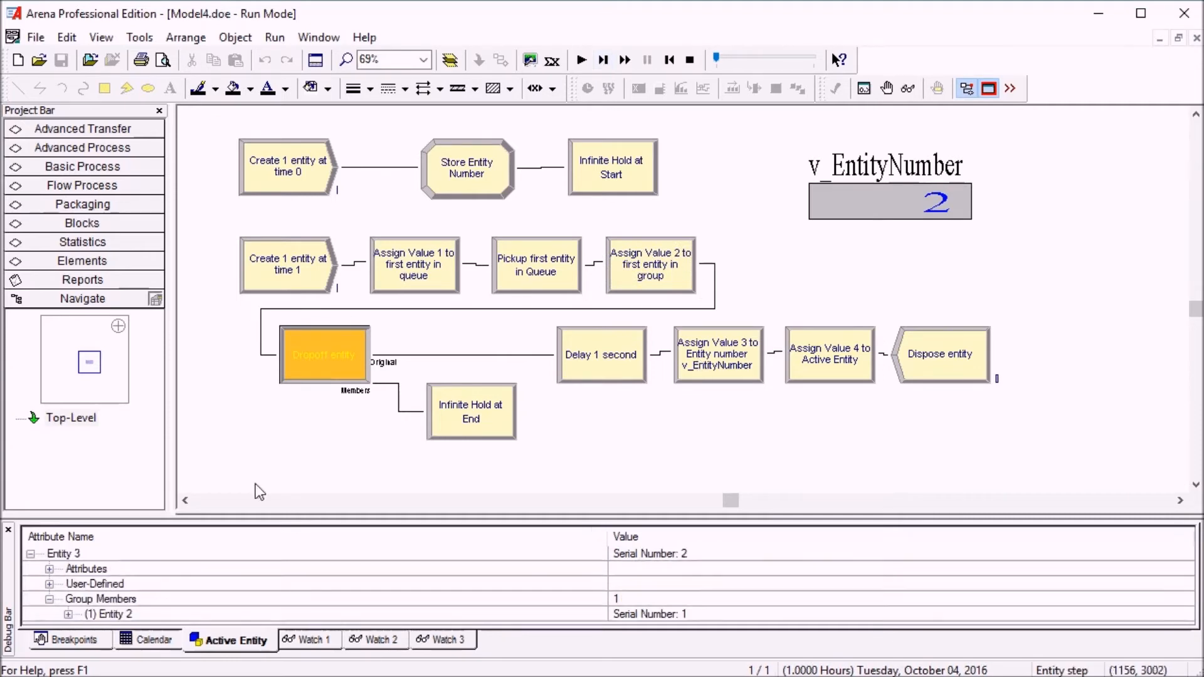
double_click(82, 613)
left_click(108, 600)
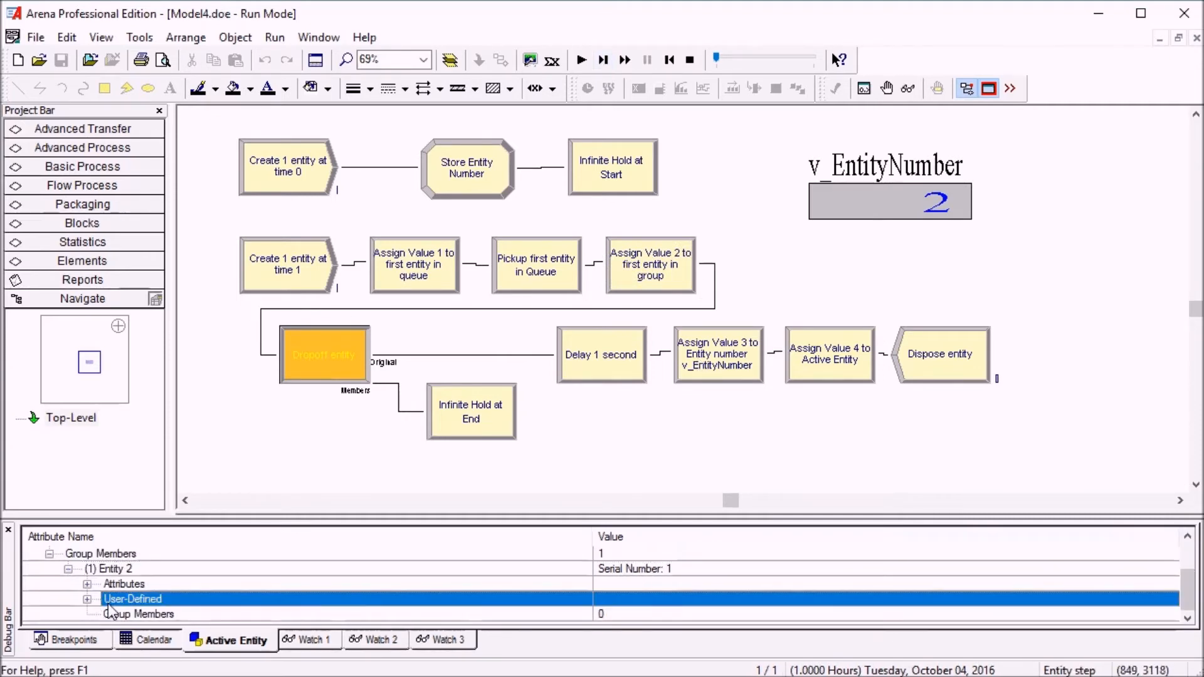
left_click(87, 598)
left_click(144, 613)
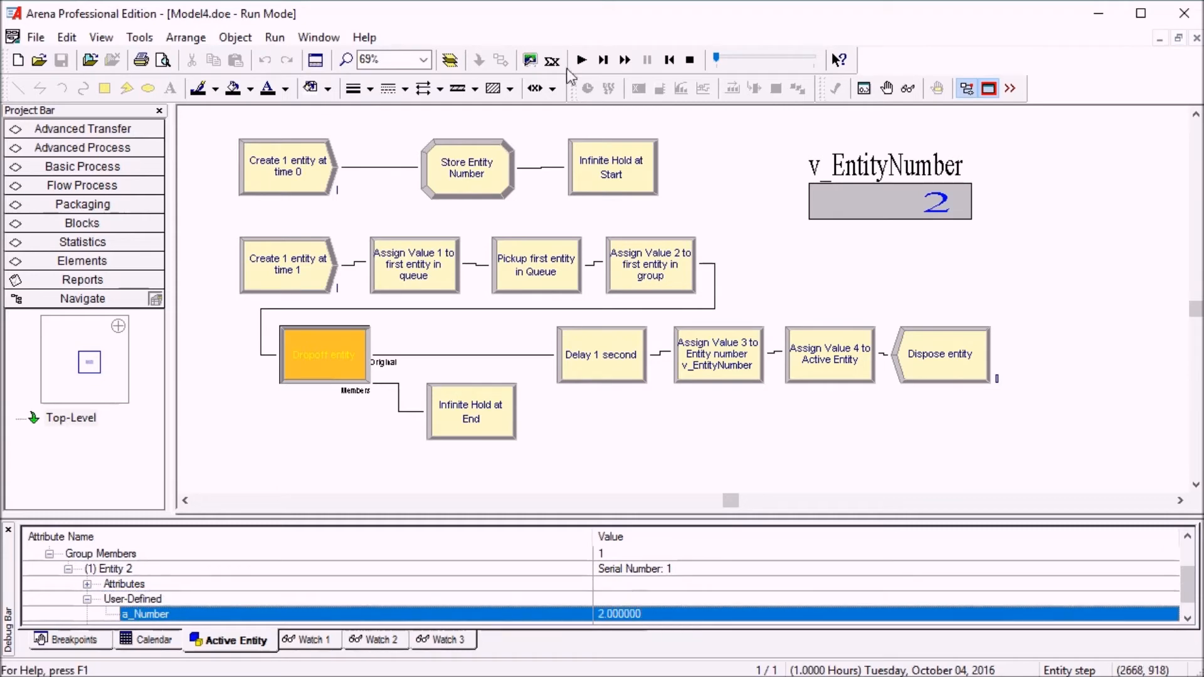
- Step the active entity through the dropoff and the 1 second delay up to the Assign Value 3 module
left_click(603, 60)
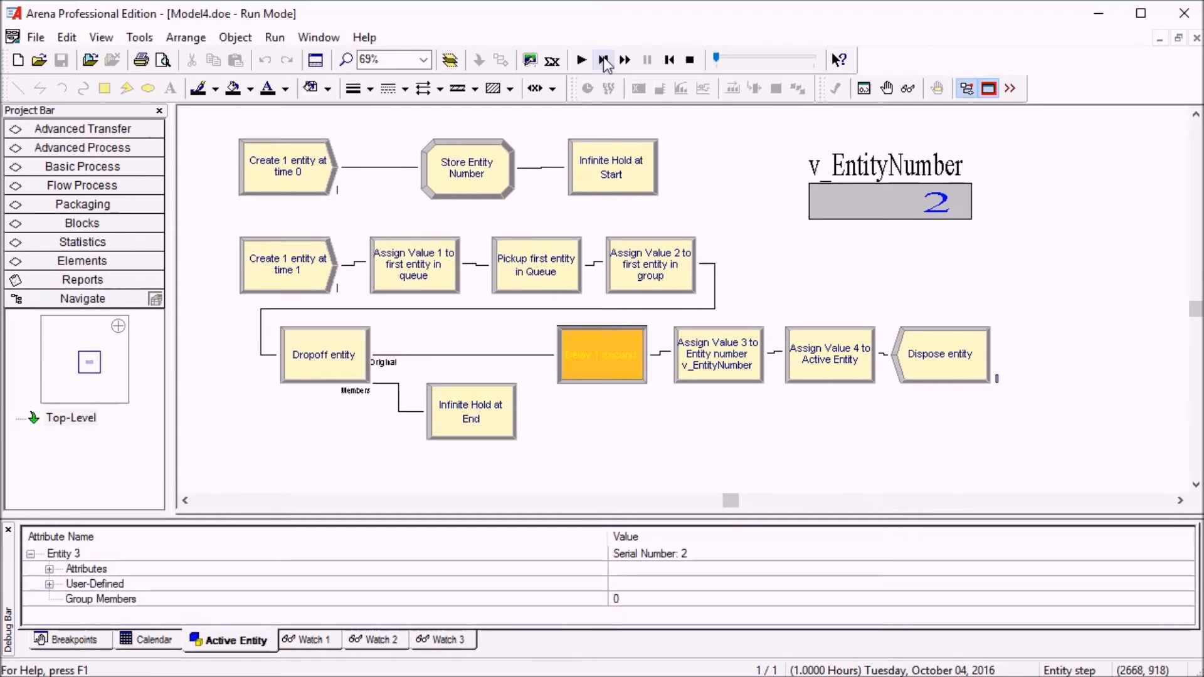
left_click(605, 61)
left_click(604, 60)
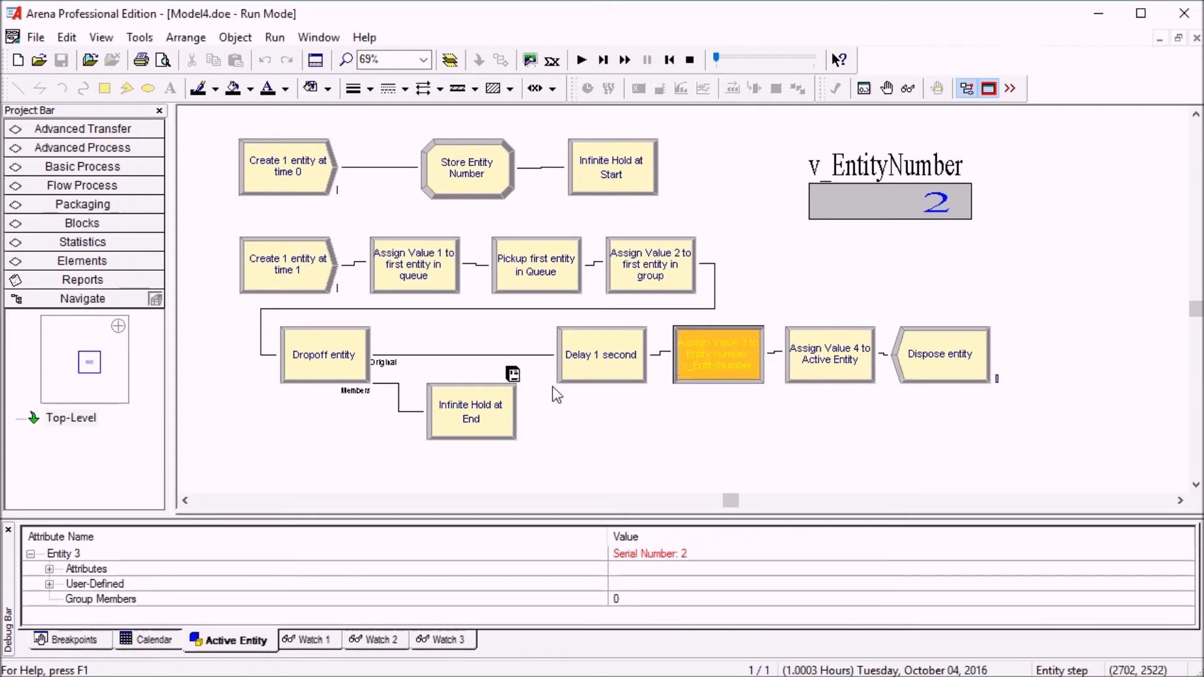
- Review the Entity By Number assignment in the Assign Value 3 module, then close it without changes
double_click(742, 363)
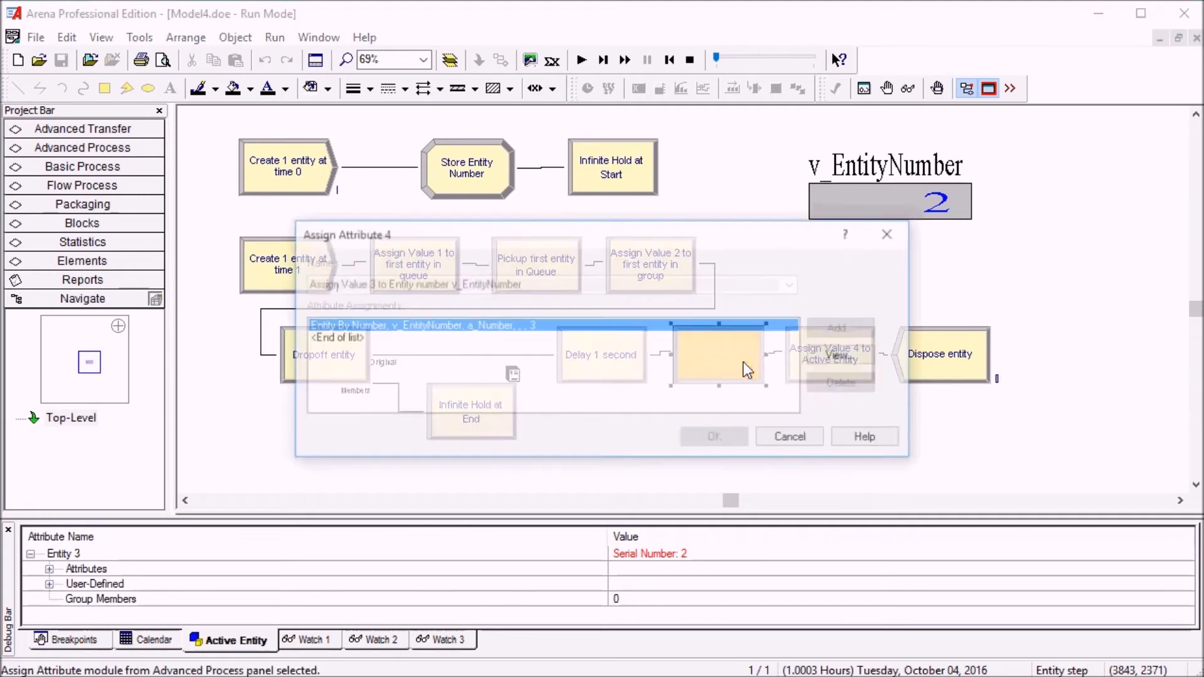
double_click(635, 326)
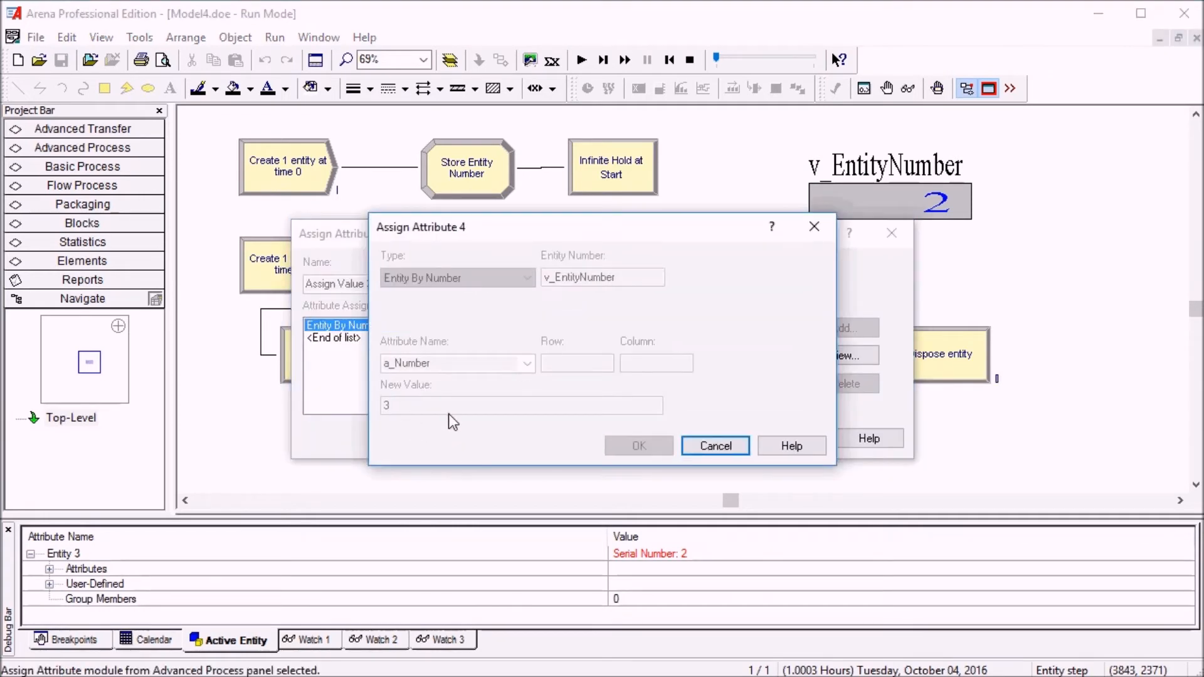
left_click(715, 445)
left_click(793, 439)
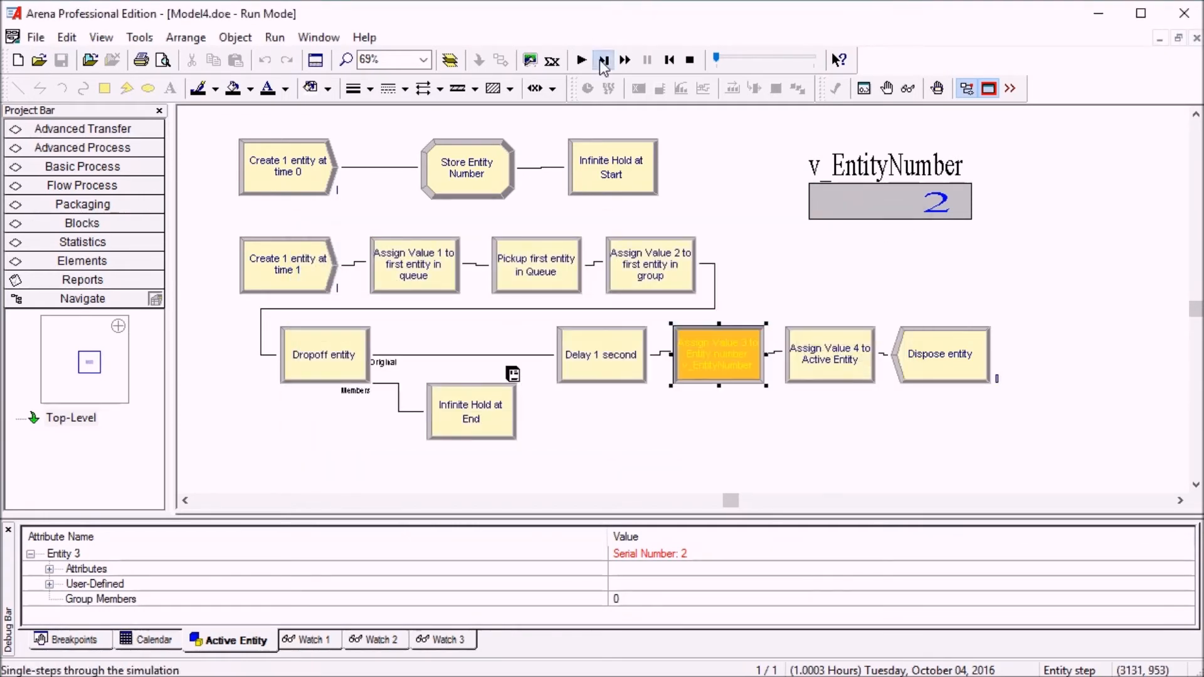
- Step through the Assign Value 3 module and check a_Number of the entity held at "Infinite Hold at End"
left_click(603, 60)
double_click(512, 374)
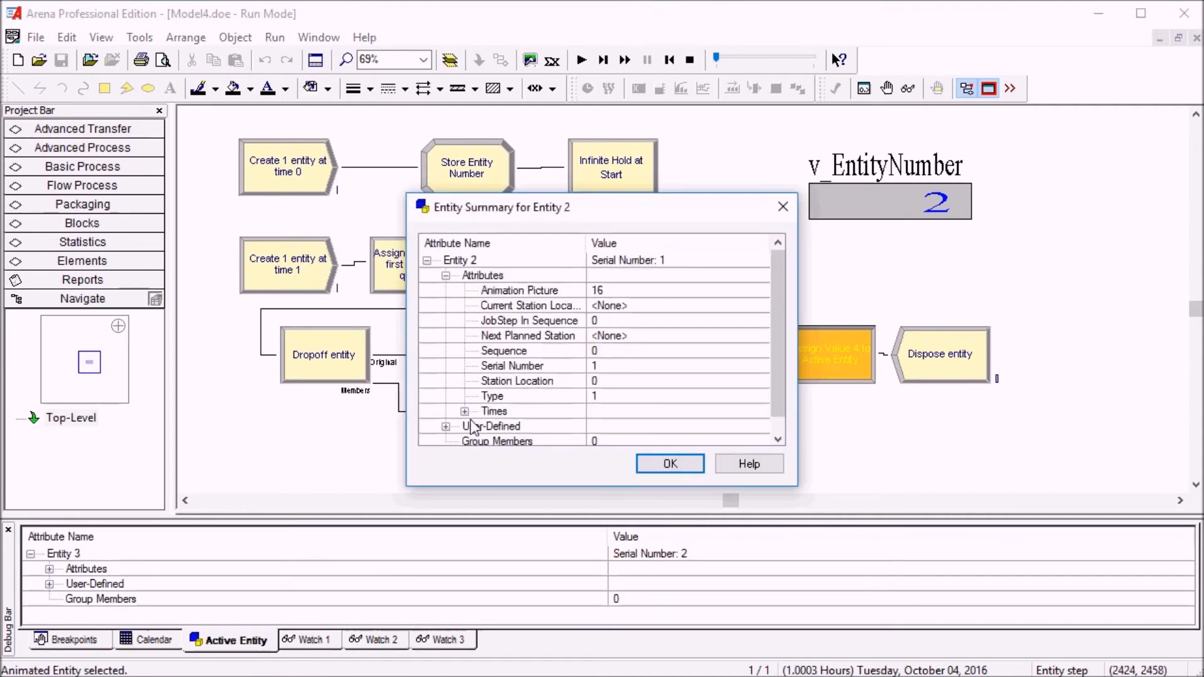
double_click(505, 428)
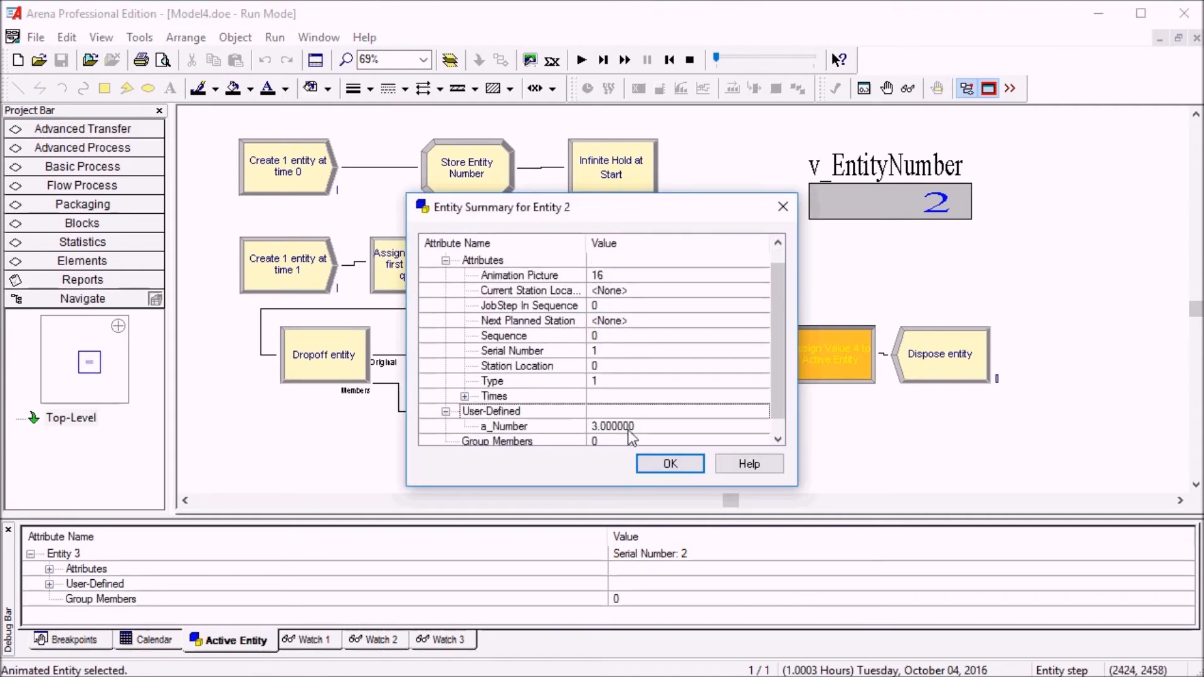
left_click(671, 464)
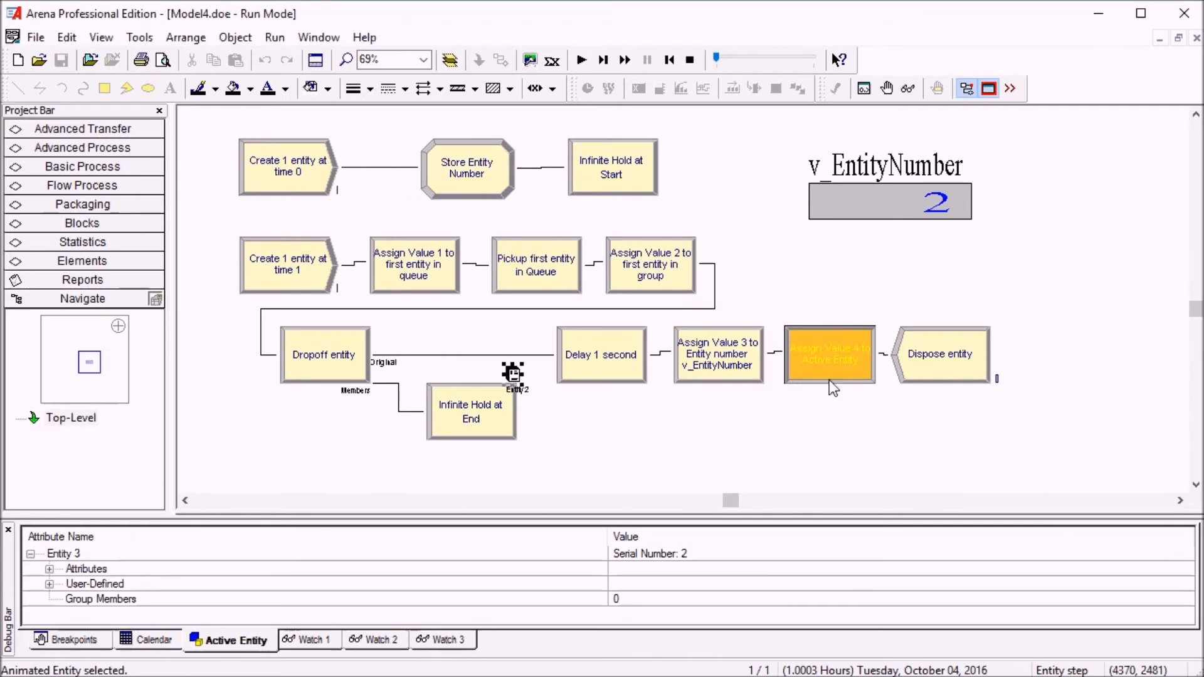
- Step through "Assign Value 4 to Active Entity" and check the active entity's user-defined a_Number
left_click(603, 59)
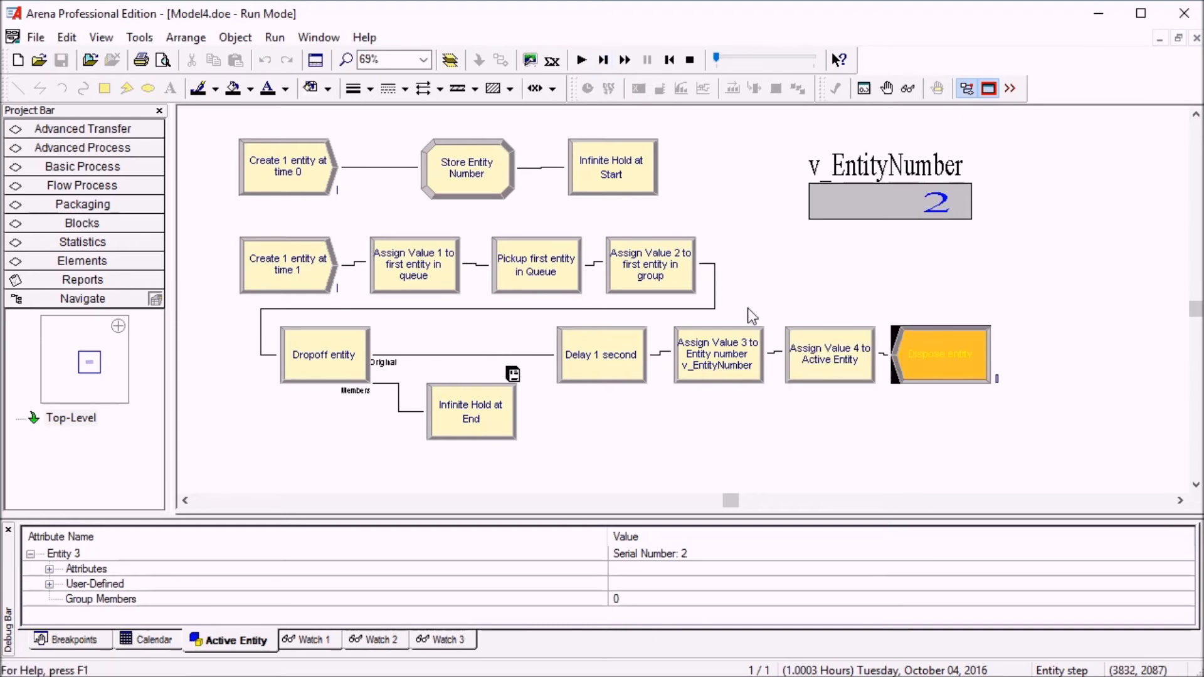
left_click(50, 583)
left_click(623, 601)
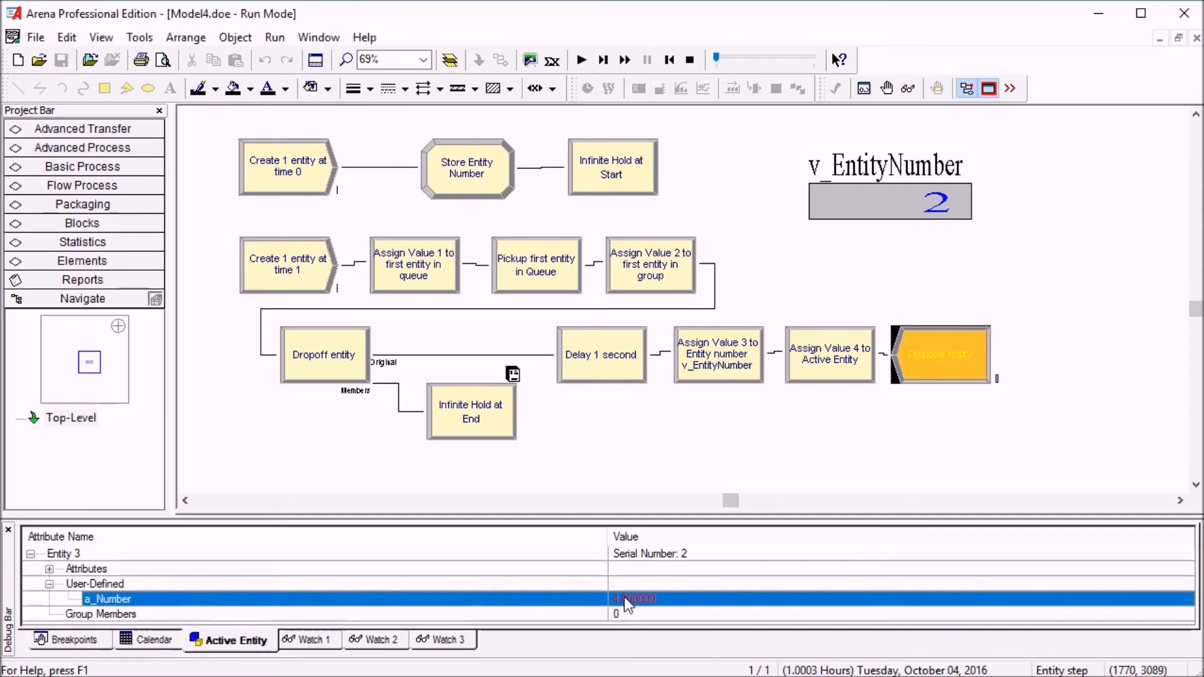
- Step the active entity through the Dispose module to the end of the run, and end the simulation session
left_click(604, 61)
left_click(684, 395)
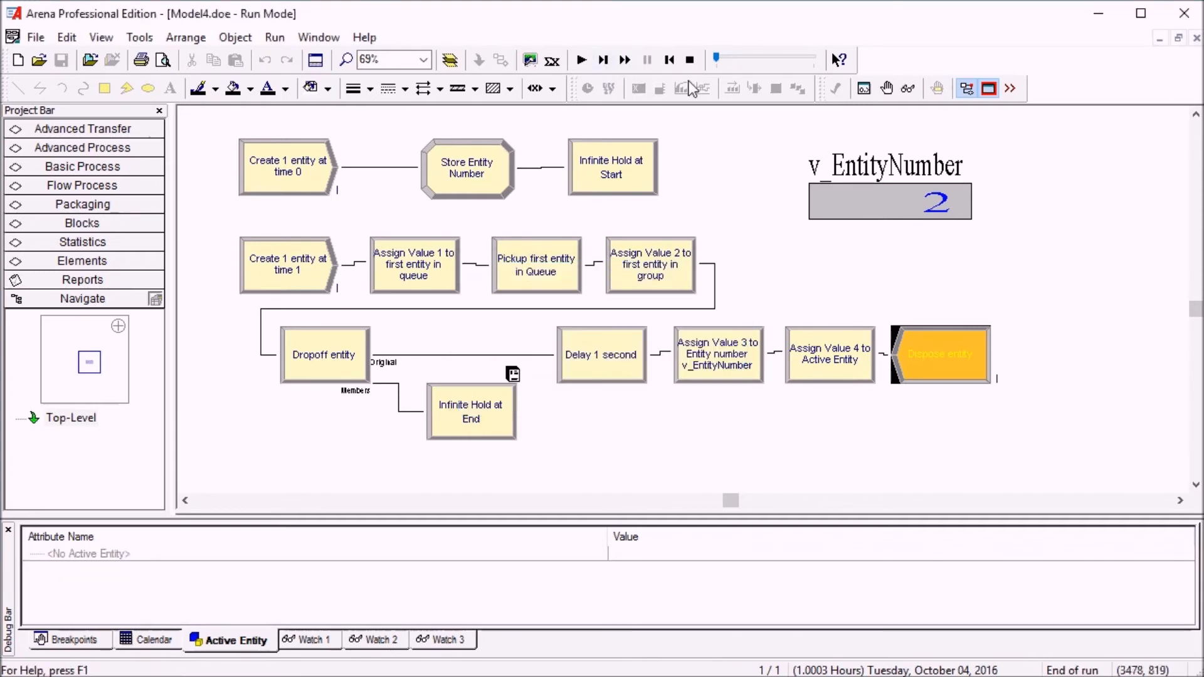
left_click(690, 60)
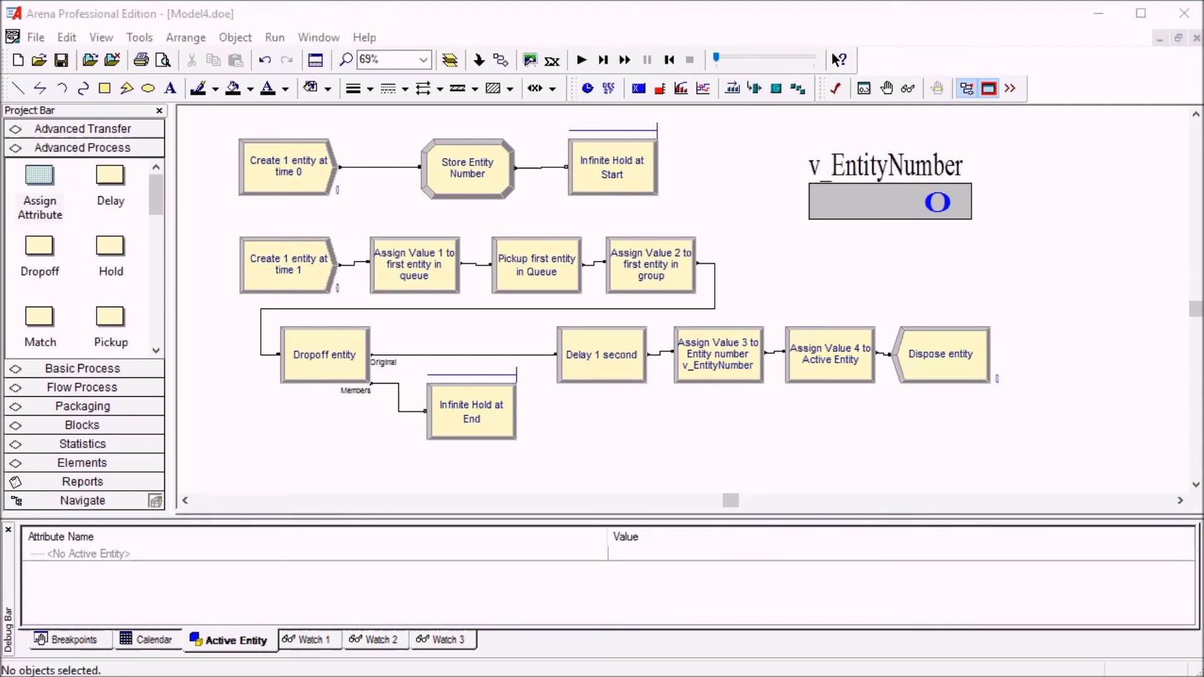
left_click(687, 18)
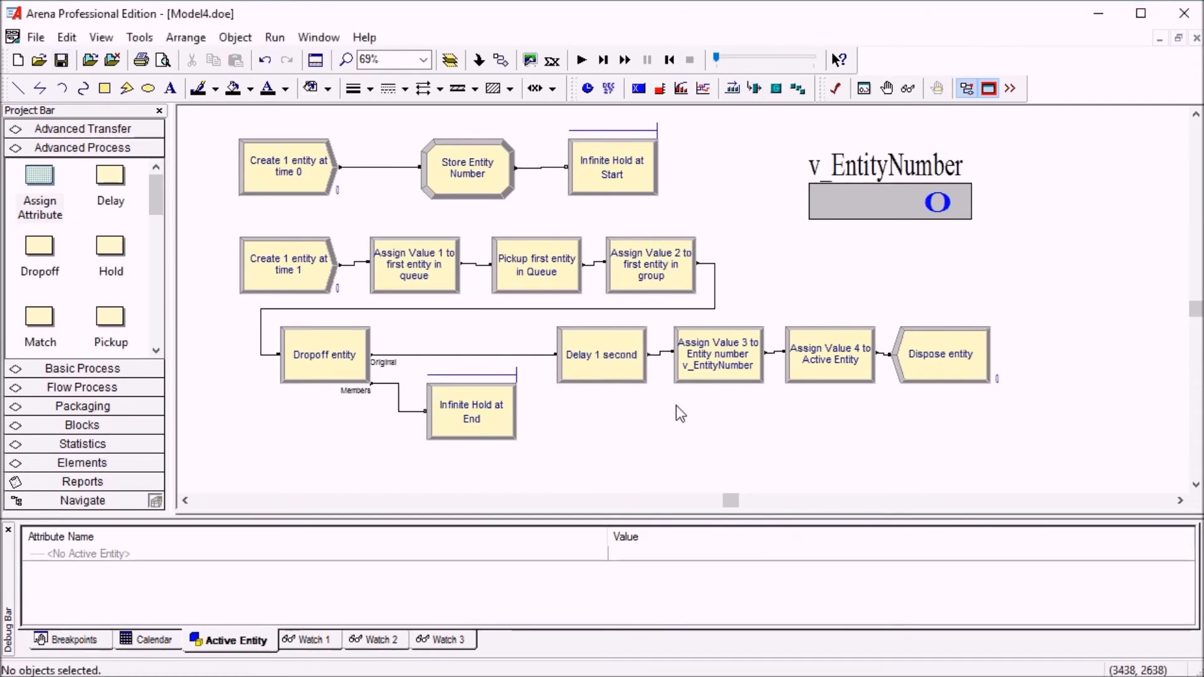
- Review the Entity In Queue type, queue name, rank, attribute and new value in the Assign Value 1 module, then close it without changes
double_click(420, 276)
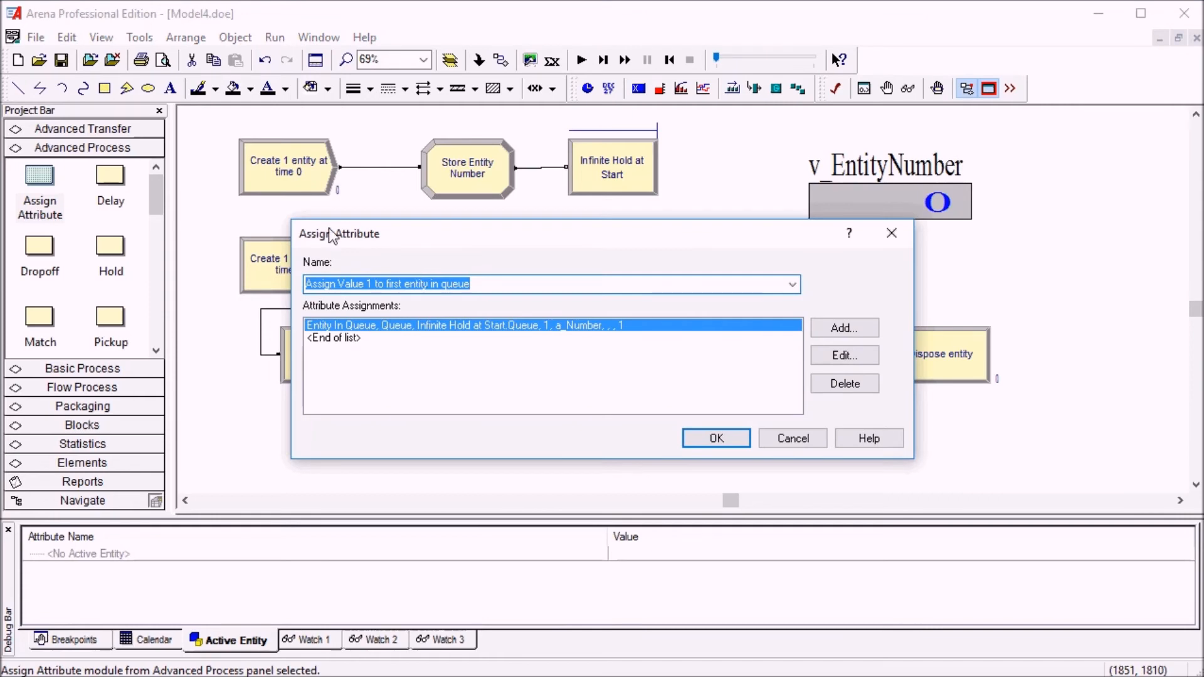
left_click(818, 351)
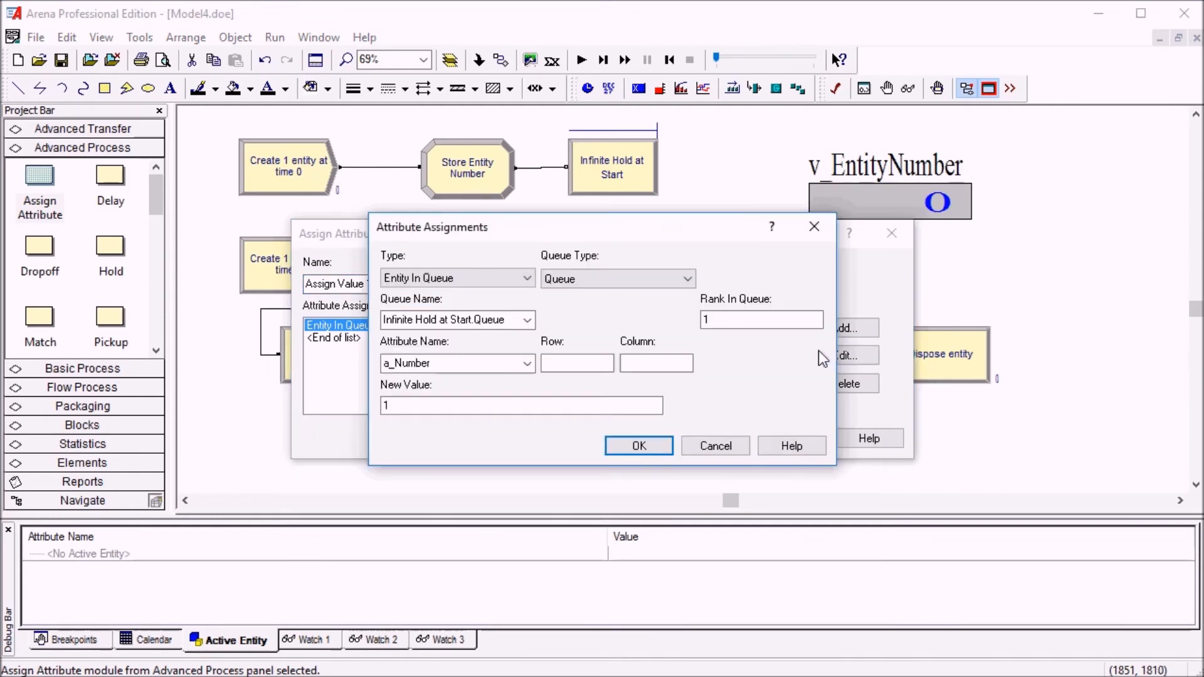
left_click(469, 278)
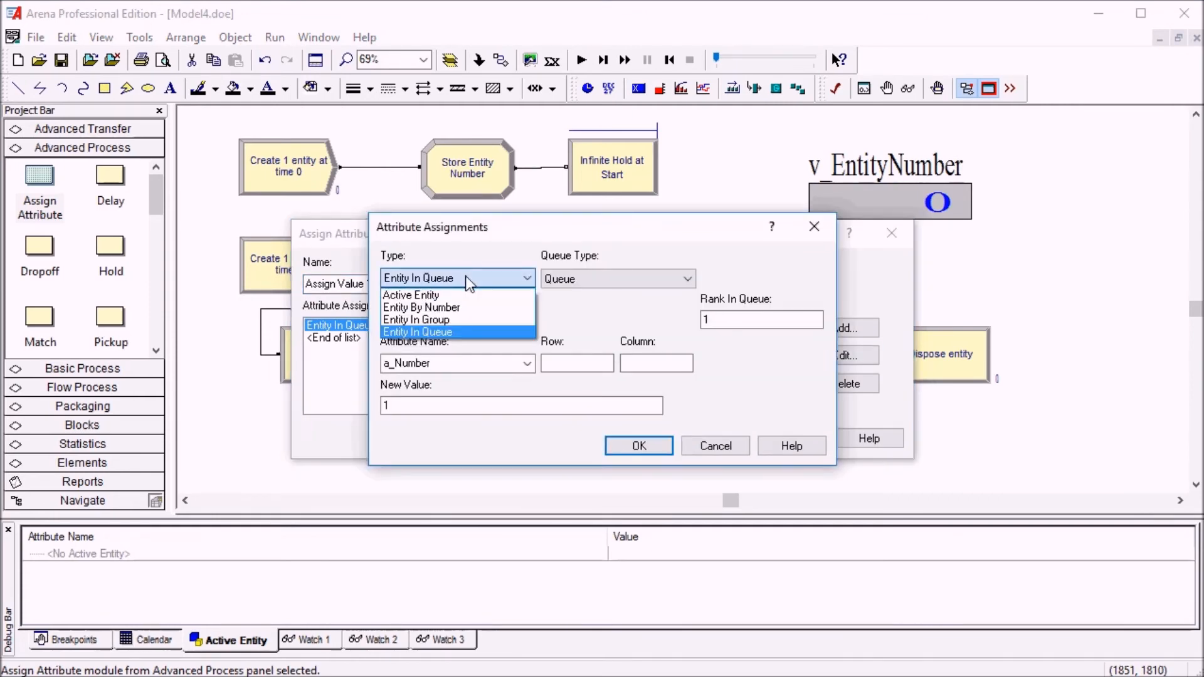
left_click(443, 331)
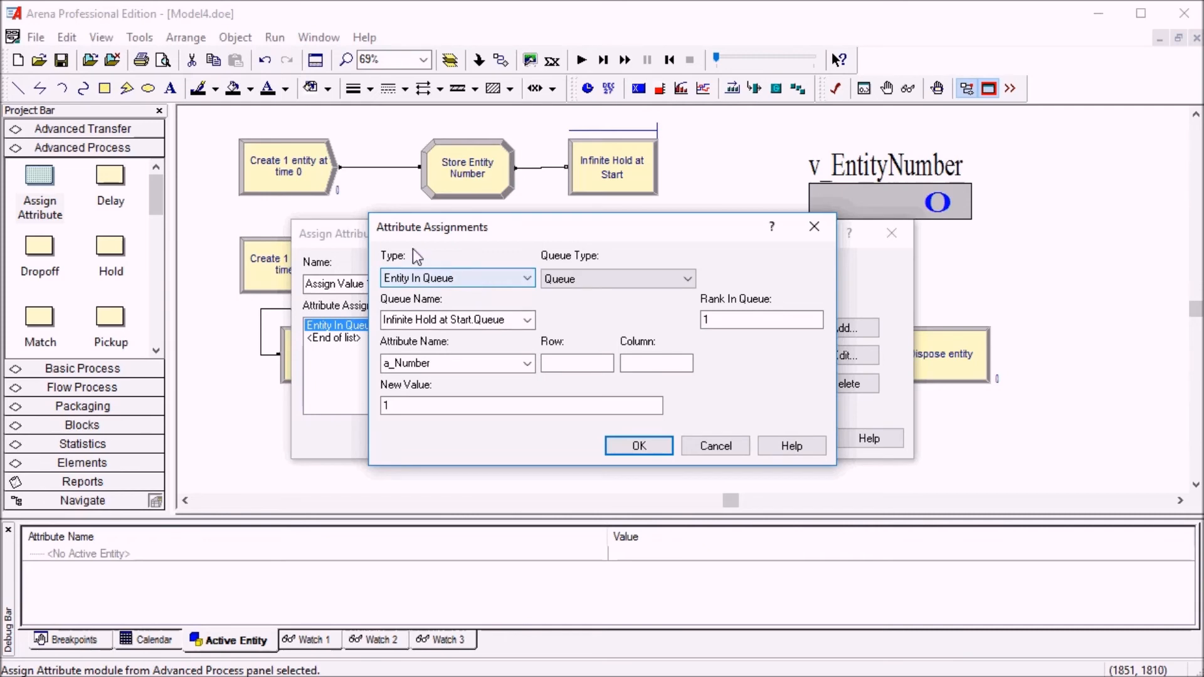
left_click(438, 321)
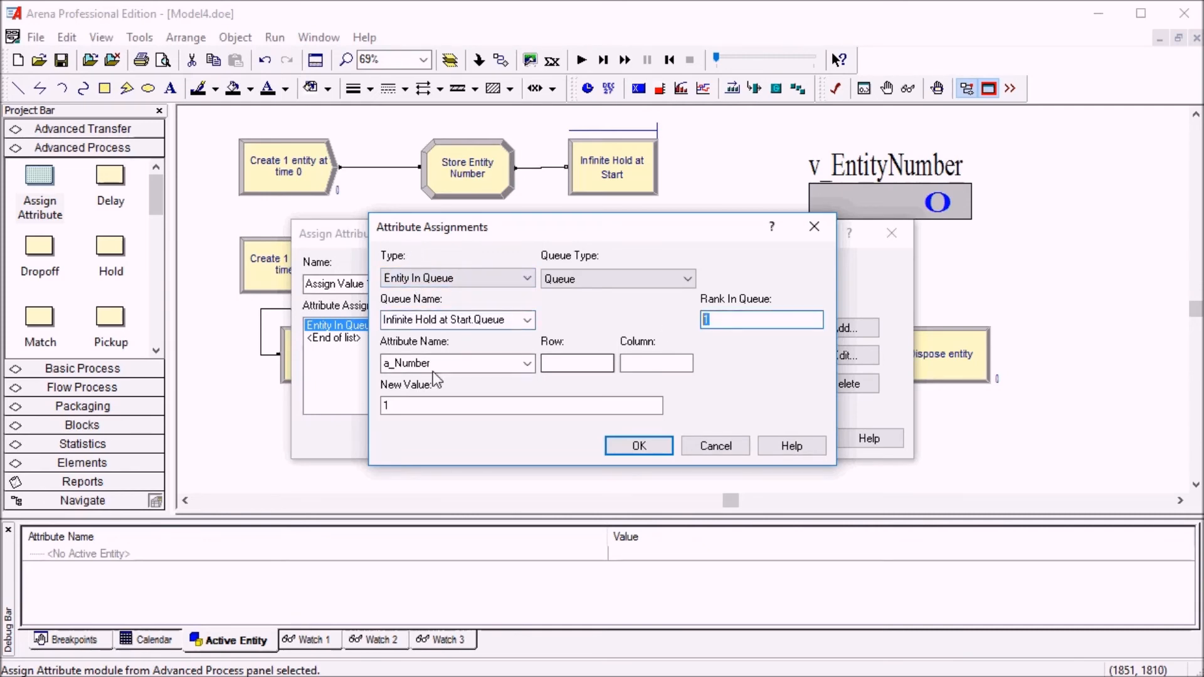
left_click(452, 363)
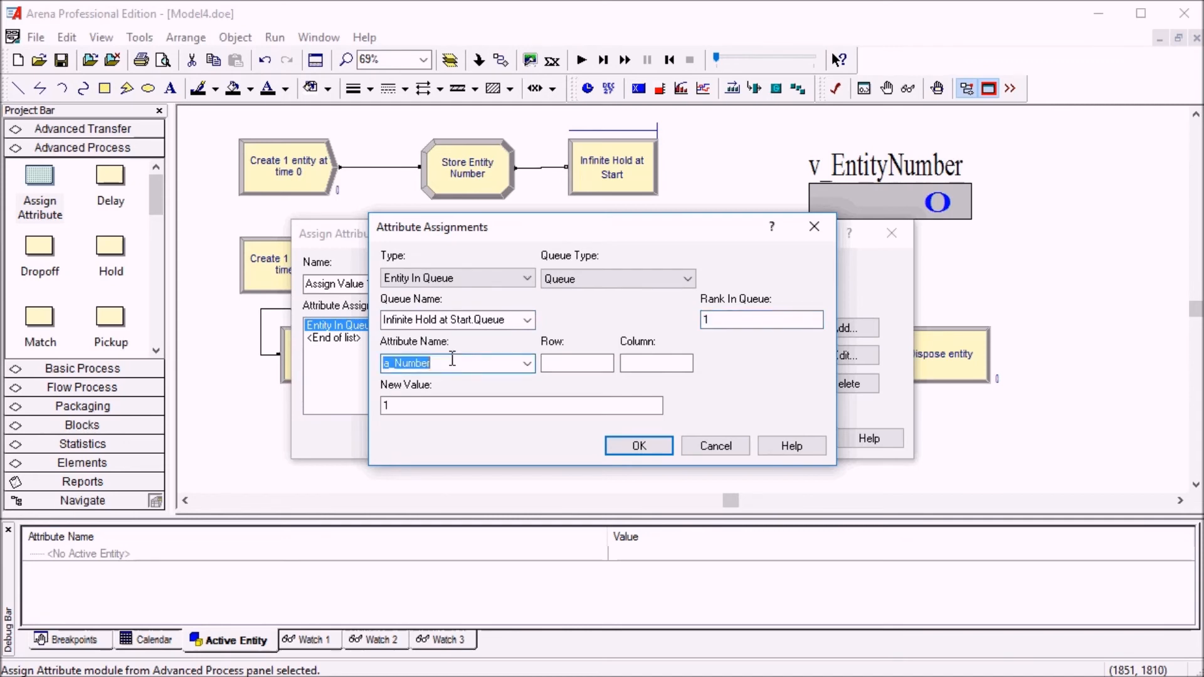
double_click(441, 407)
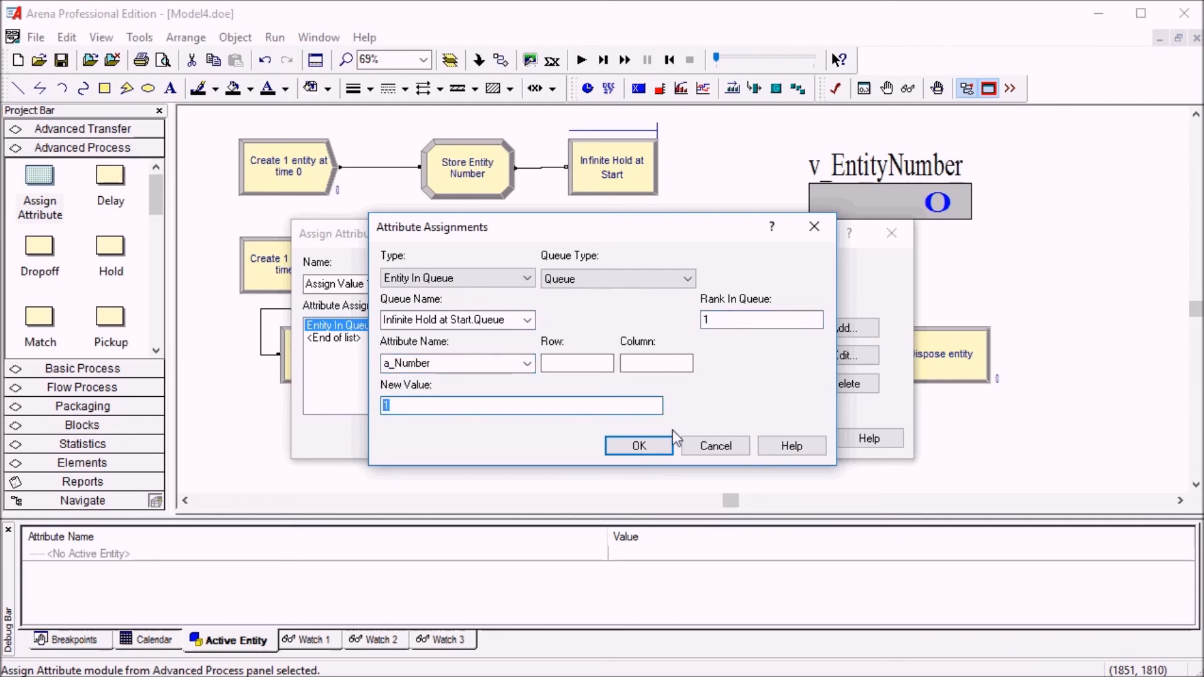
left_click(706, 446)
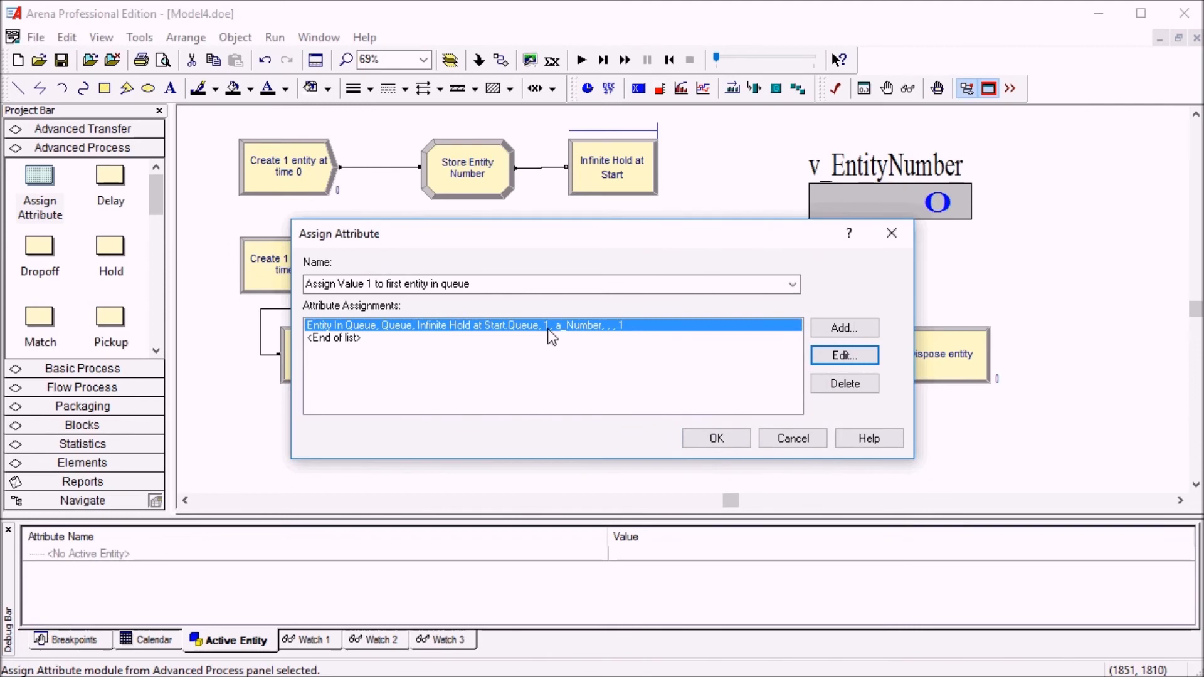
left_click(465, 339)
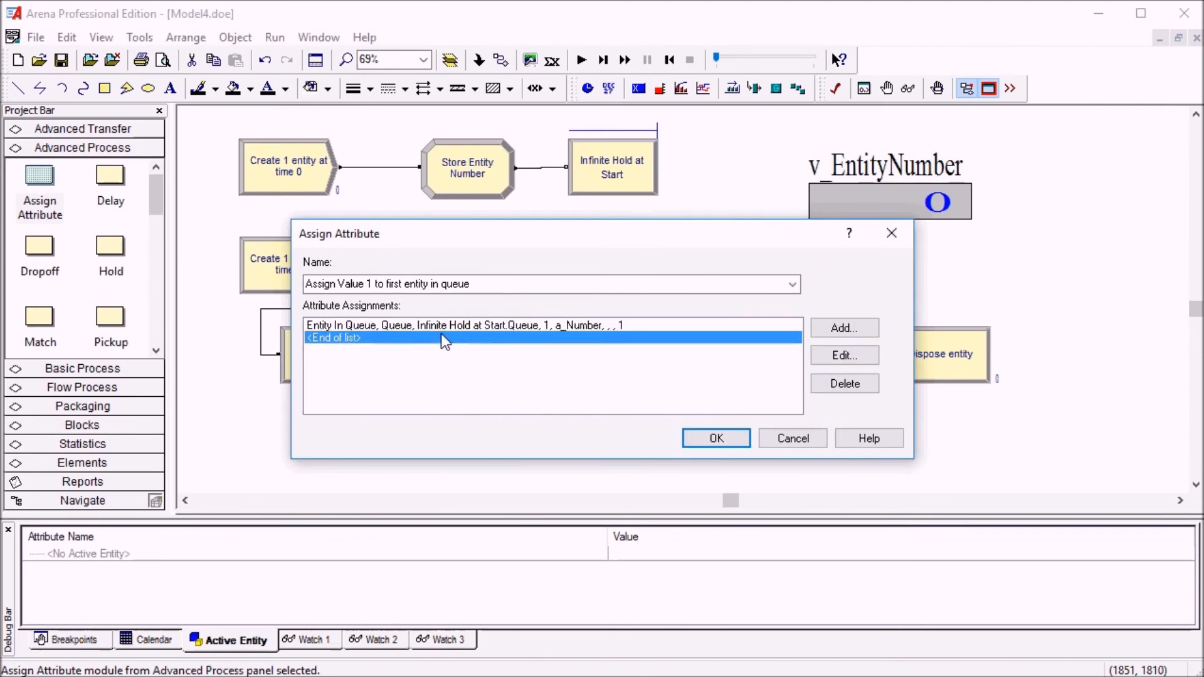
left_click(803, 442)
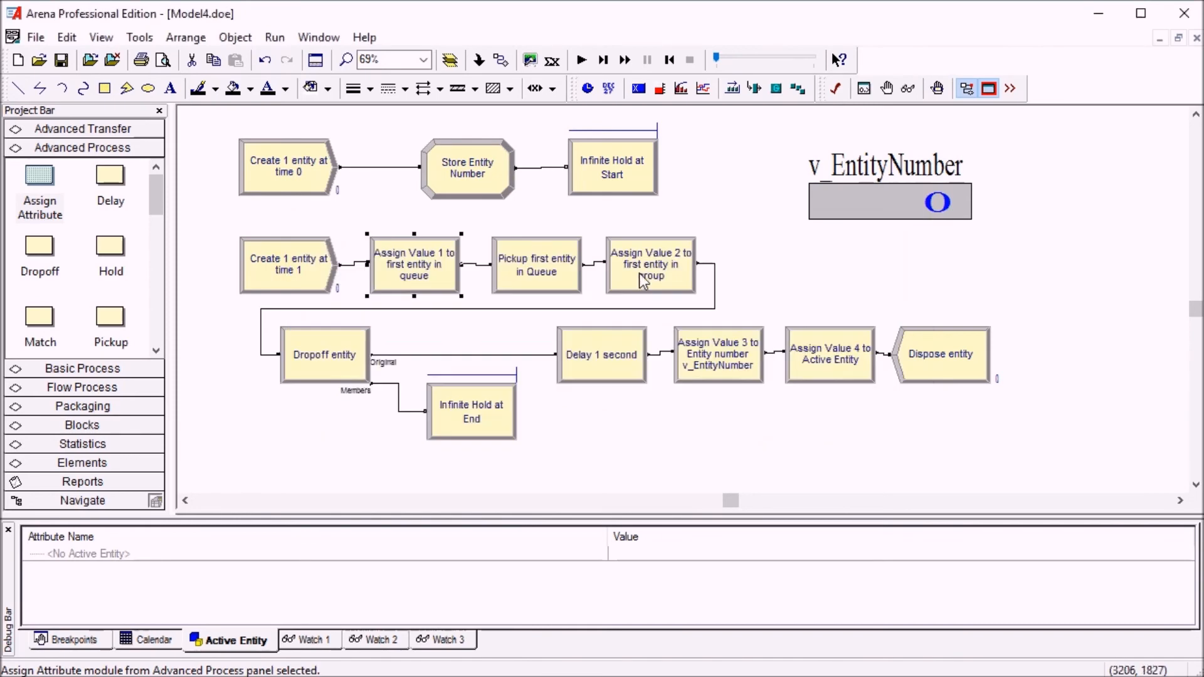
- Review the Entity In Group assignment's rank, attribute and new value in the Assign Value 2 module, then close it without changes
double_click(639, 274)
left_click(820, 358)
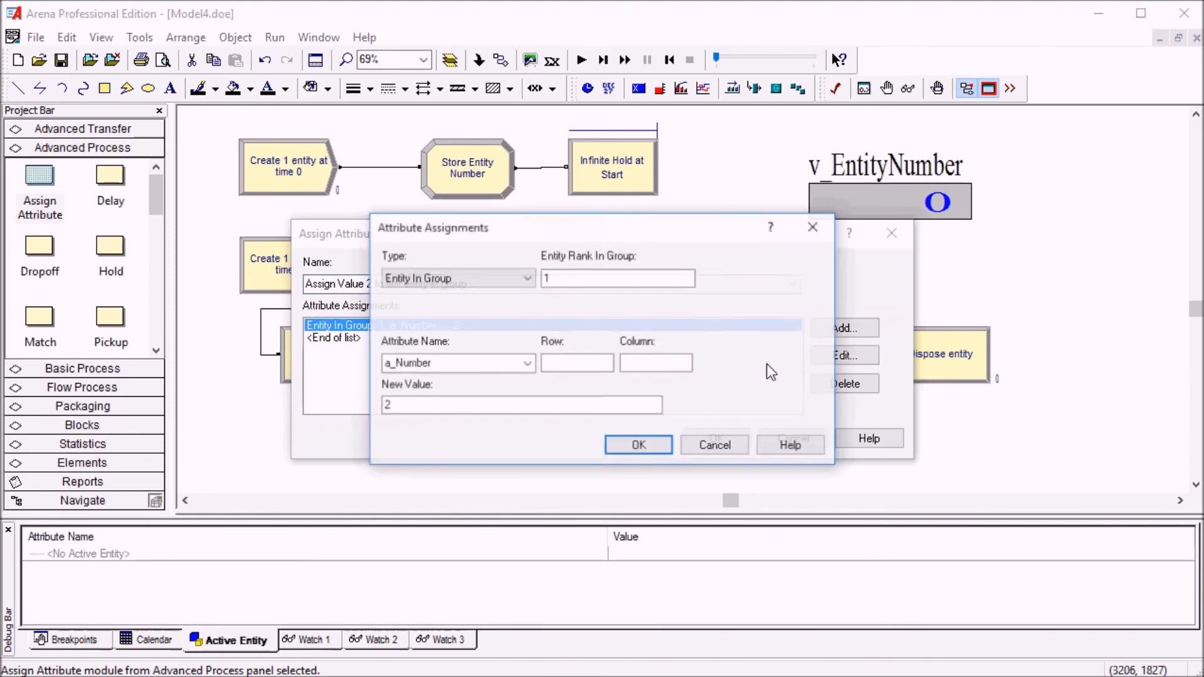
left_click(559, 276)
double_click(564, 276)
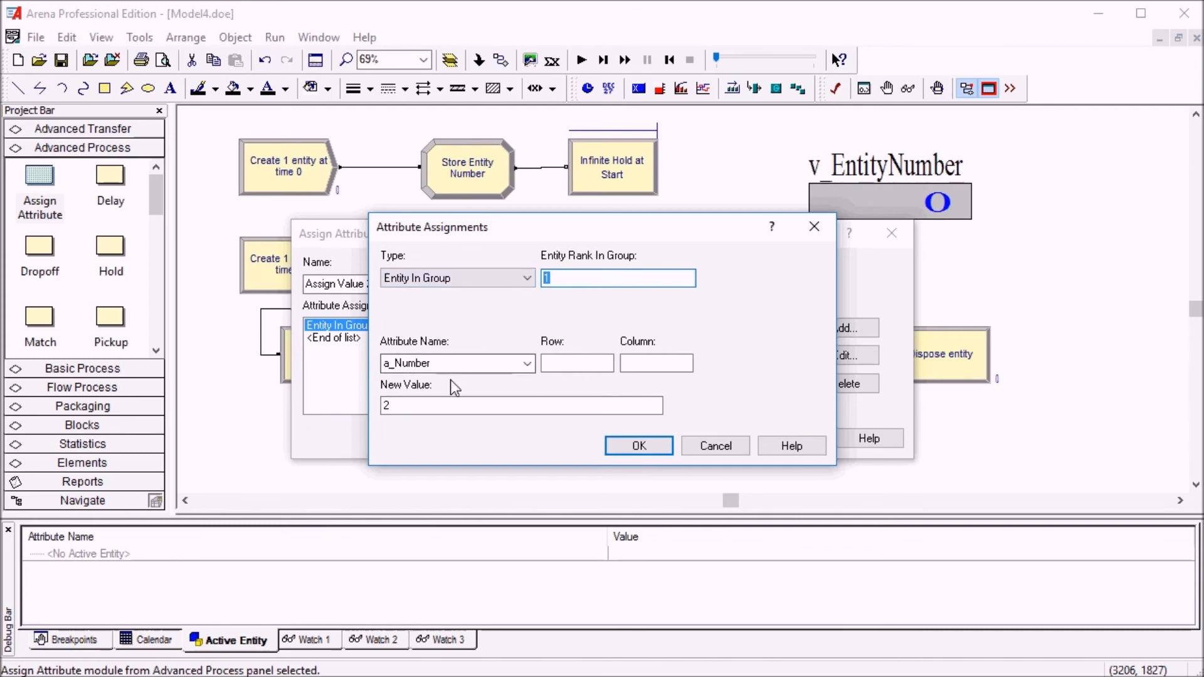
left_click(456, 363)
left_click(448, 404)
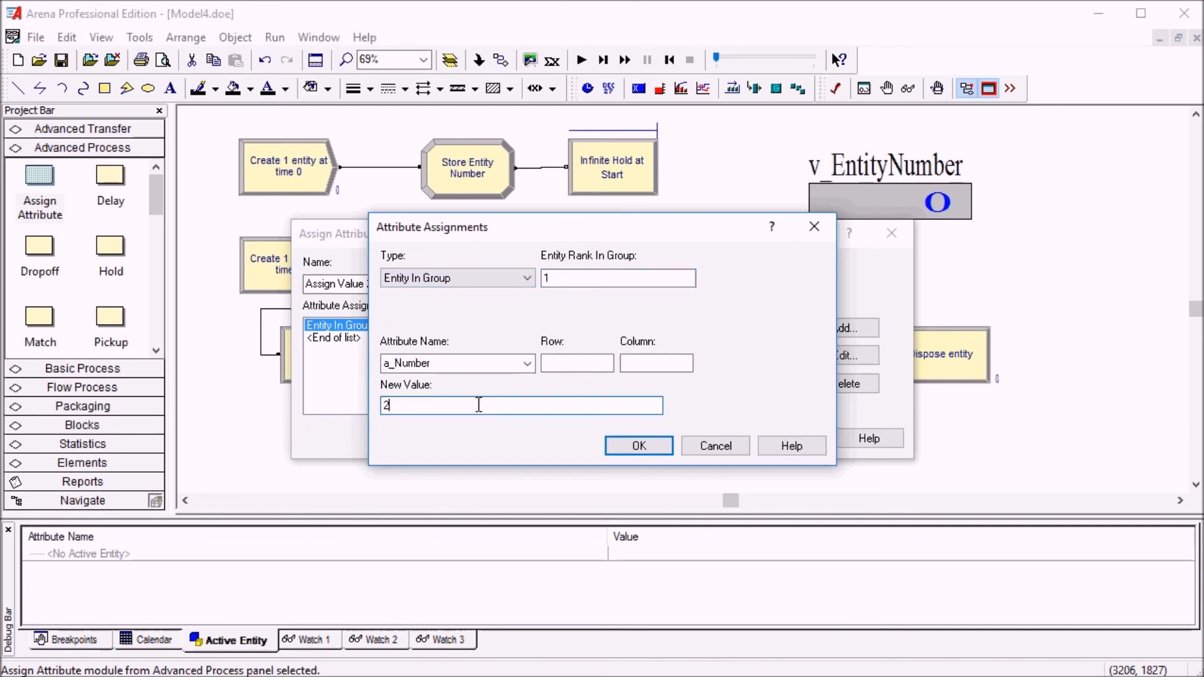
left_click(716, 446)
left_click(793, 439)
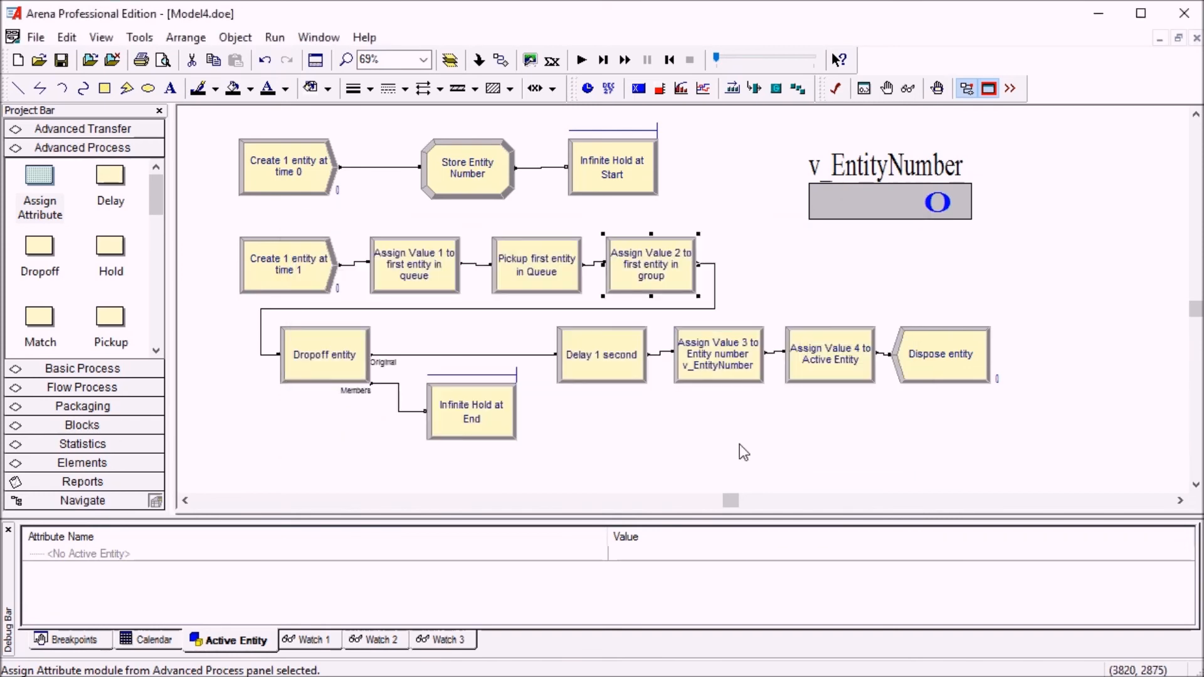
- Review the Entity By Number type, entity number, attribute and new value in the Assign Value 3 module, then close it without changes
double_click(739, 355)
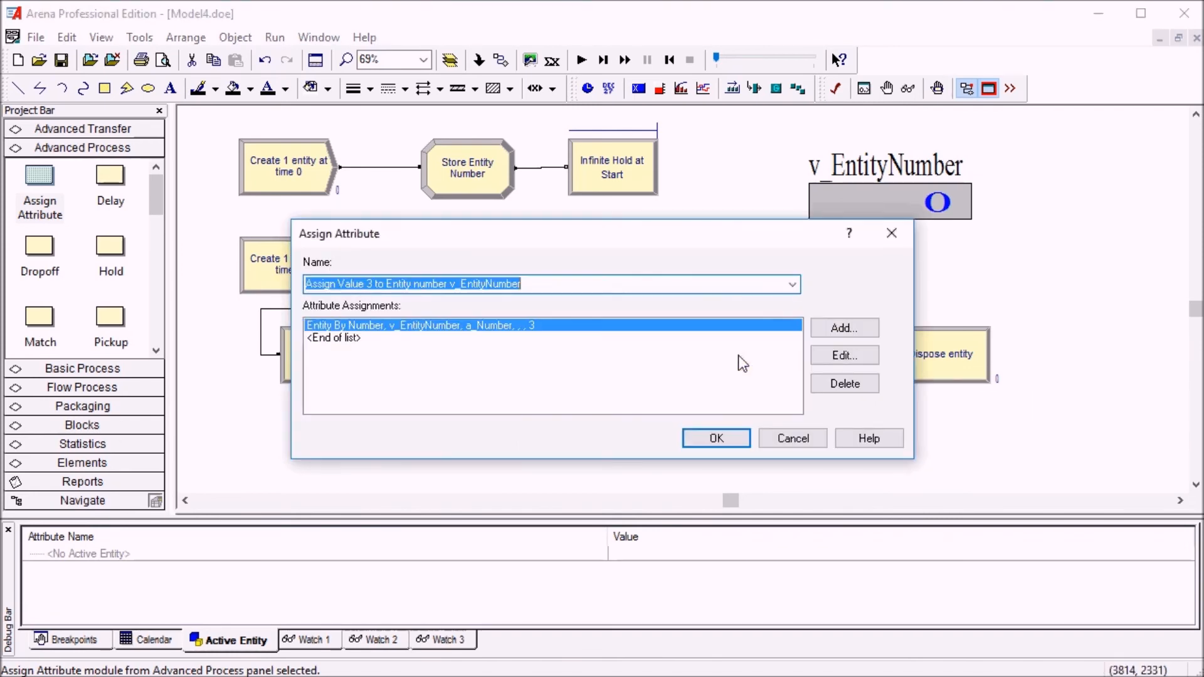
left_click(815, 355)
left_click(502, 278)
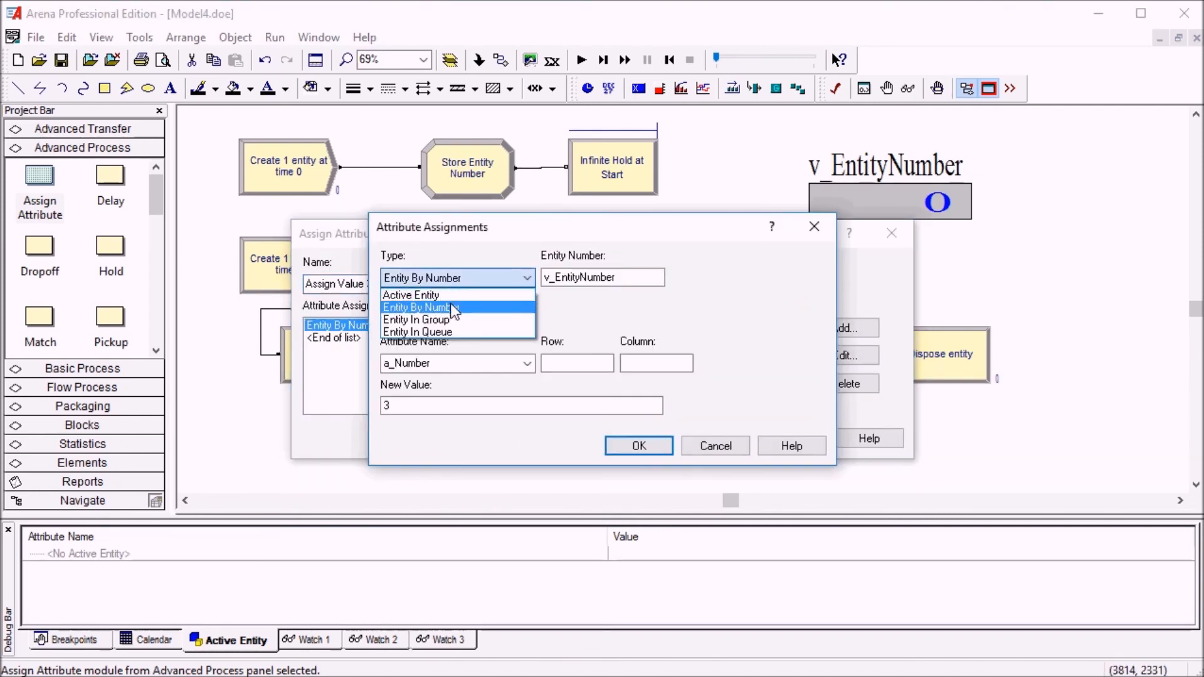
left_click(617, 237)
left_click_drag(624, 274, 515, 273)
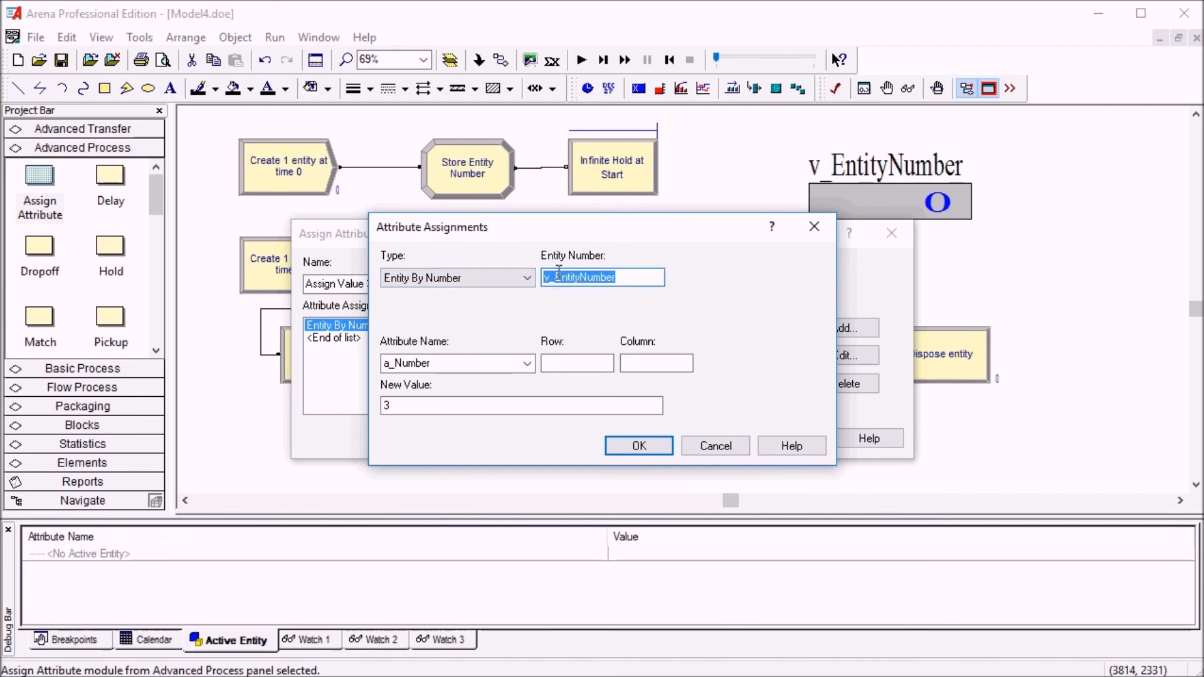
left_click(481, 364)
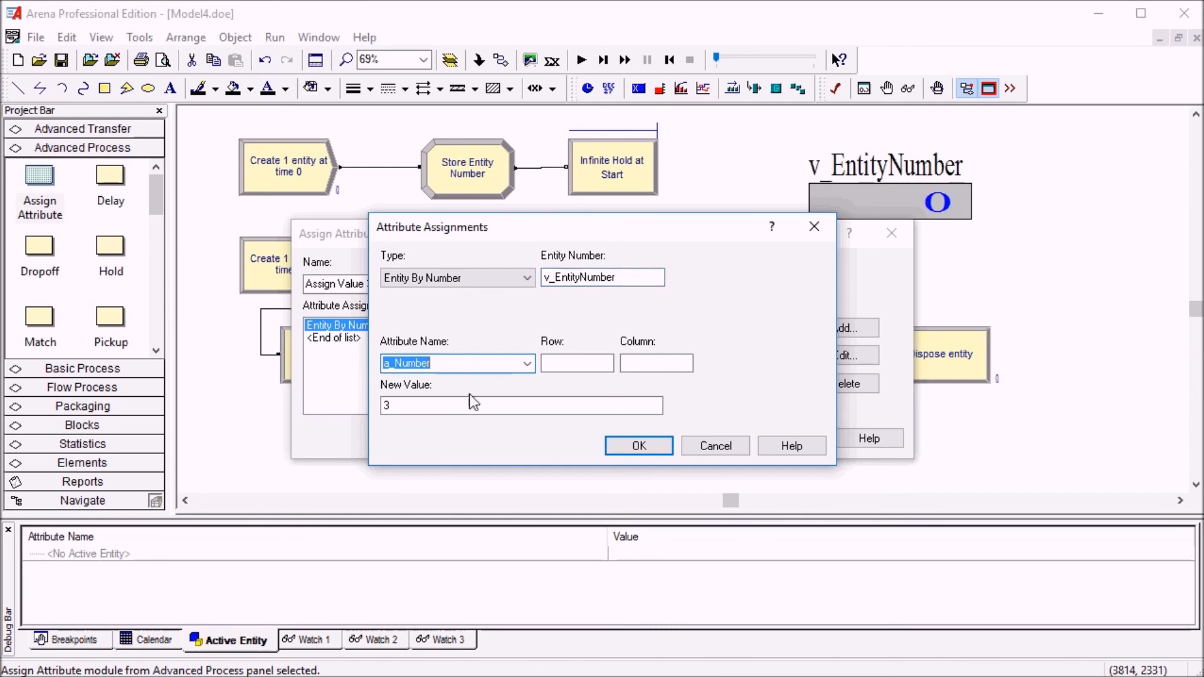
left_click(470, 402)
left_click(716, 446)
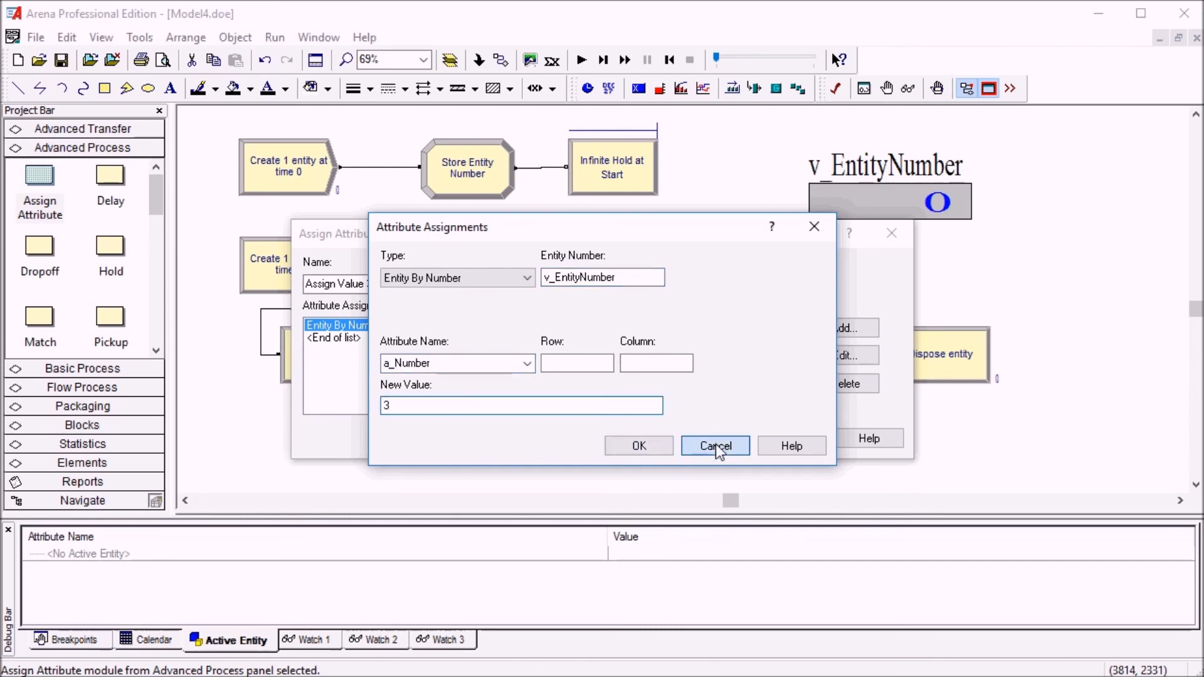
left_click(822, 438)
- Review the Active Entity assignment's type, attribute and new value in the Assign Value 4 module, and leave the assignment without changes
double_click(809, 354)
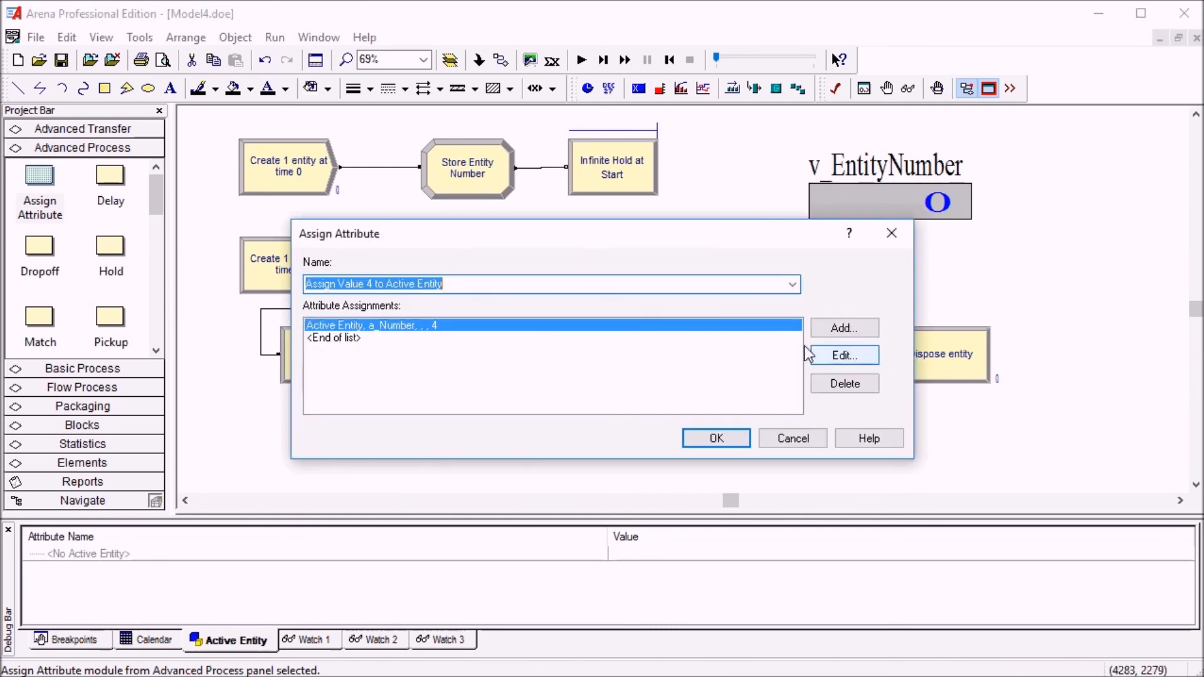
left_click(861, 362)
left_click(529, 281)
left_click(572, 271)
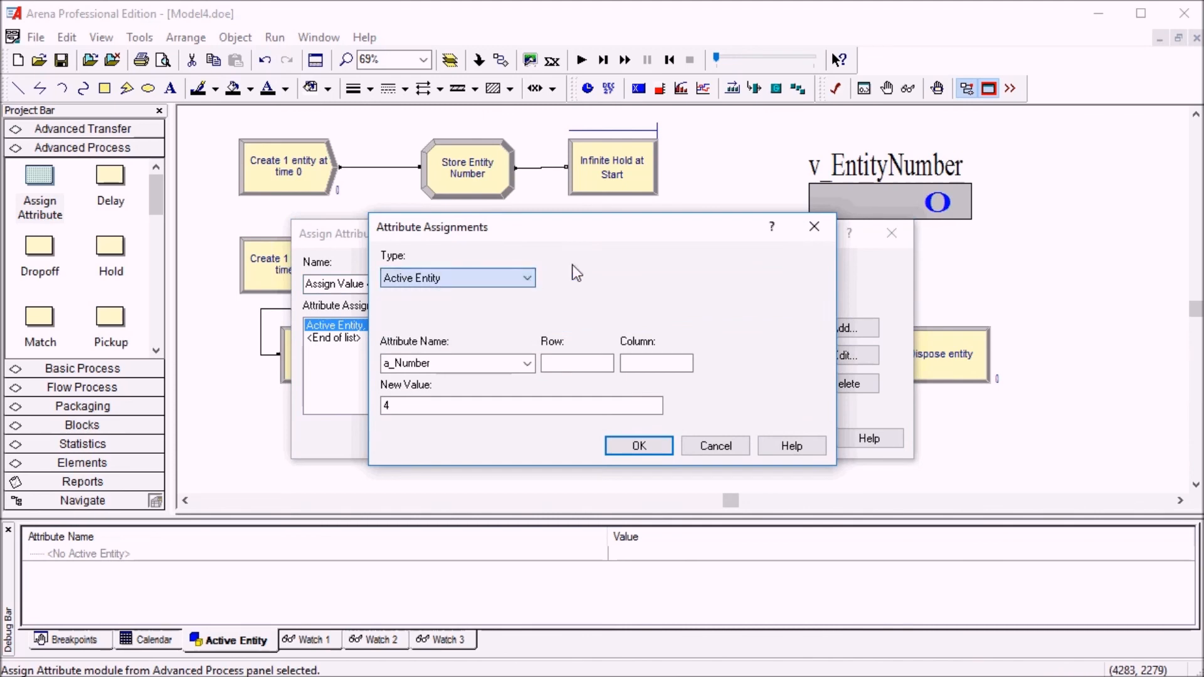
left_click(442, 364)
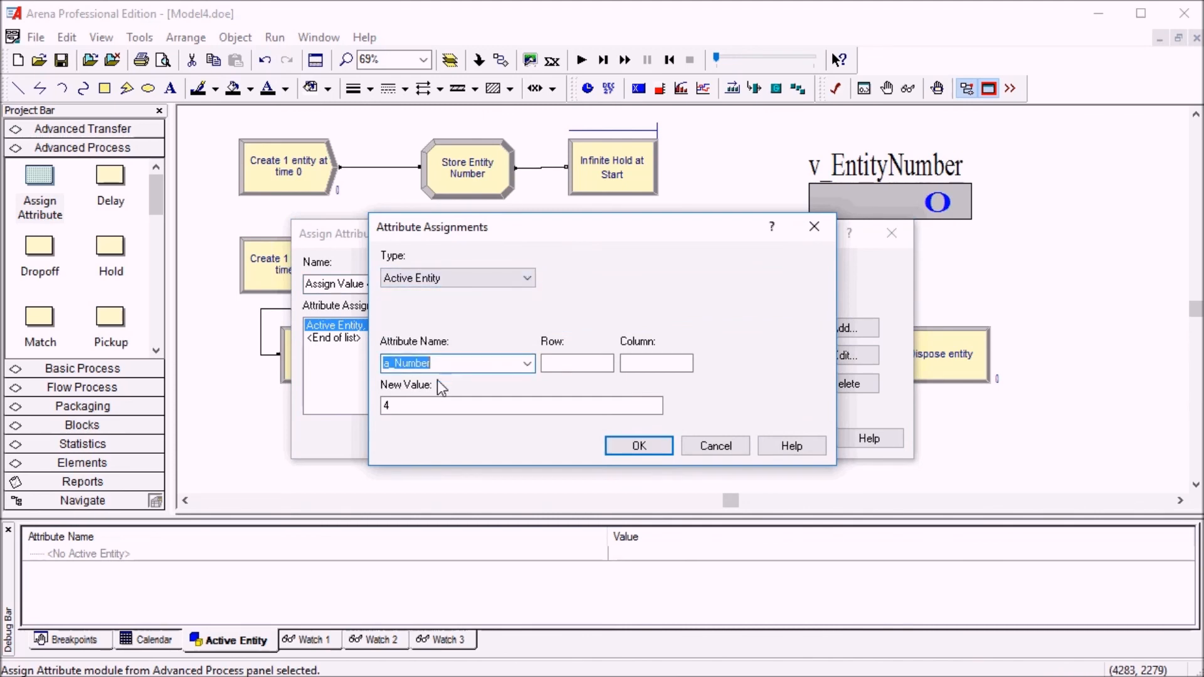
left_click(439, 407)
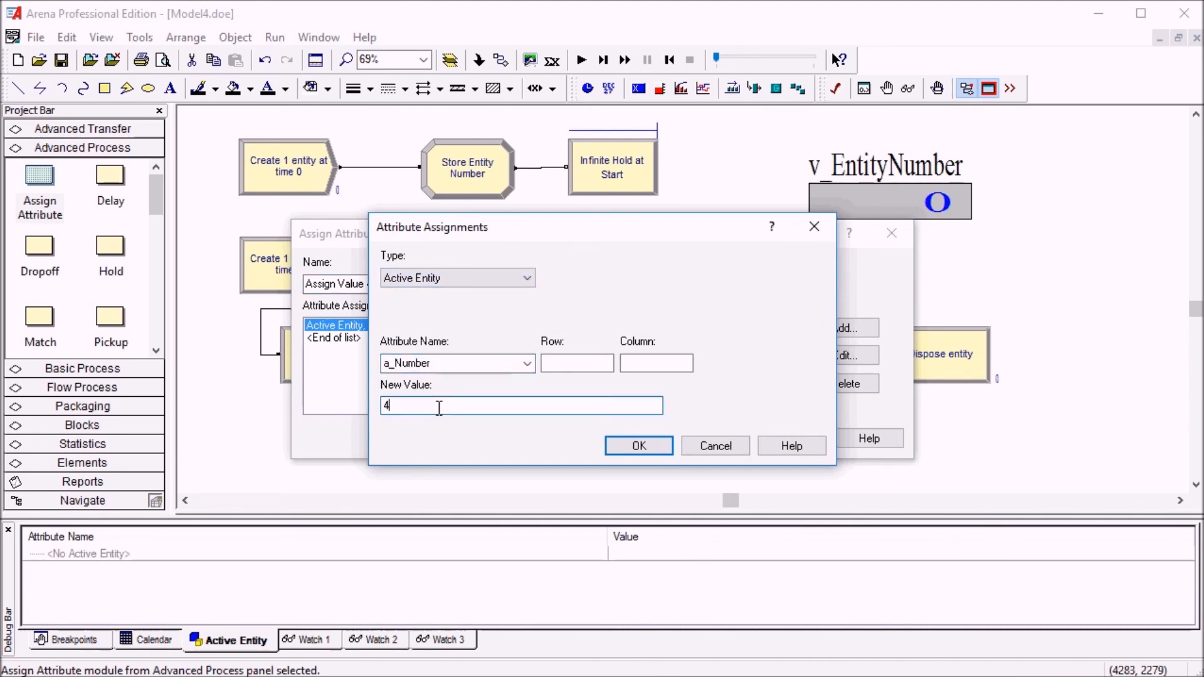
left_click(743, 443)
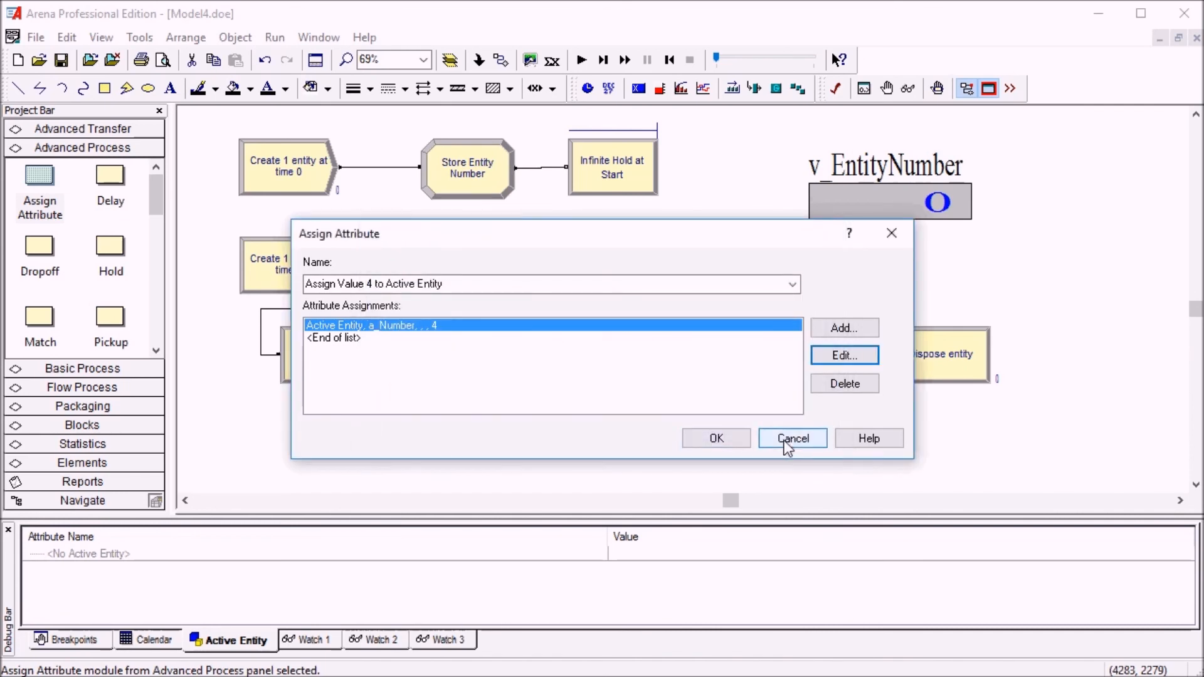